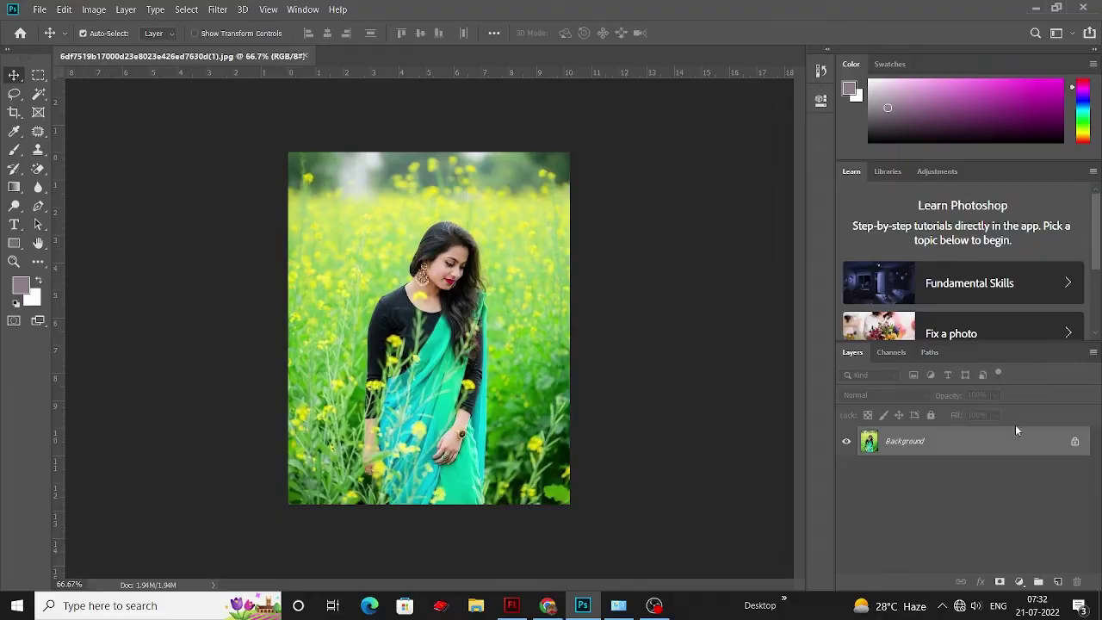
Duplicate the Background layer as Background copy and view it at actual size.
right_click(1046, 446)
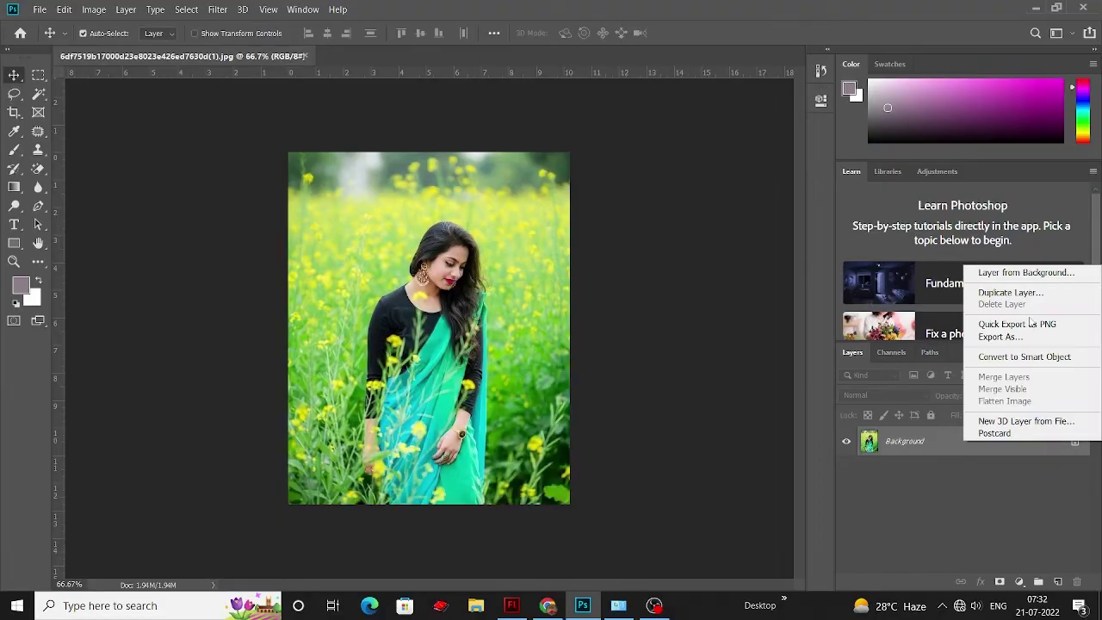
click(1024, 293)
click(667, 160)
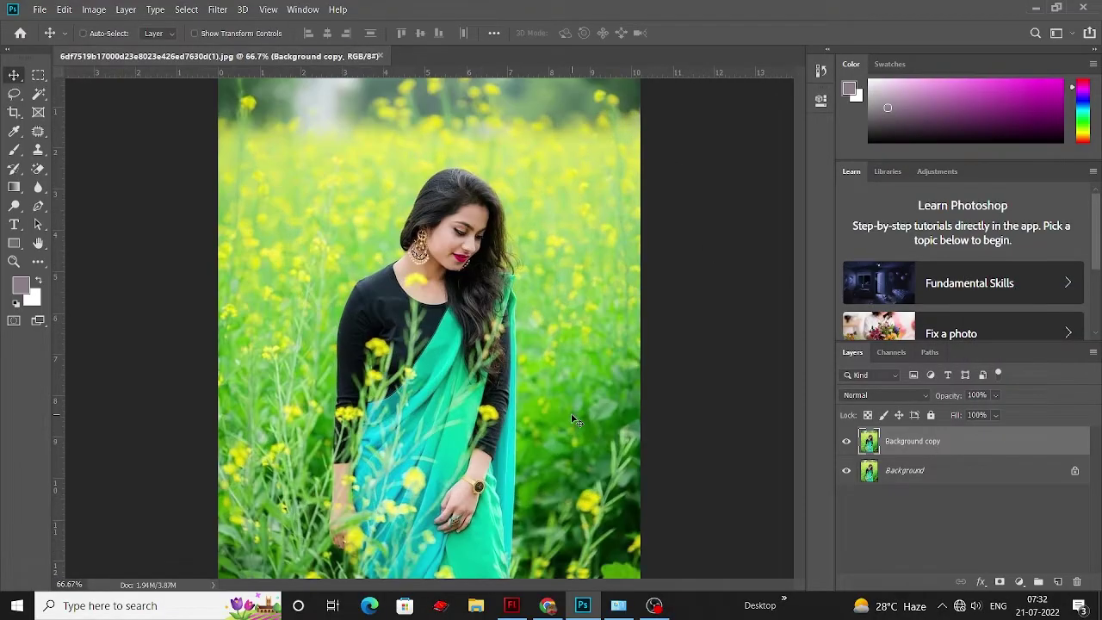
key(ctrl+1)
Raise Background copy's contrast to 43 via Brightness/Contrast, leaving brightness at 0.
click(93, 10)
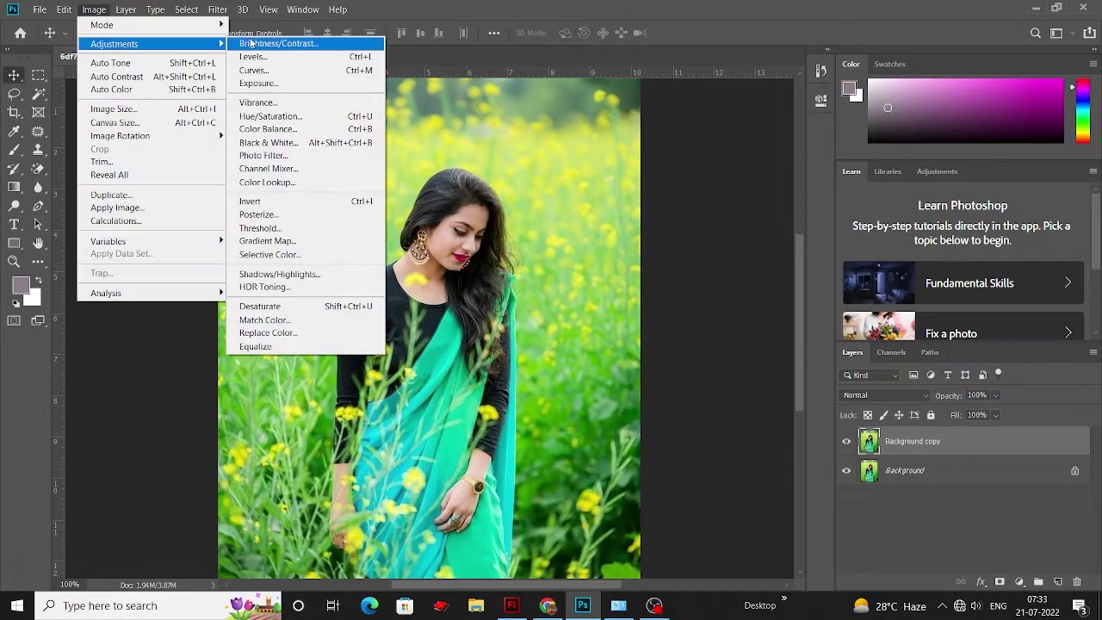
click(289, 42)
drag(689, 349, 718, 350)
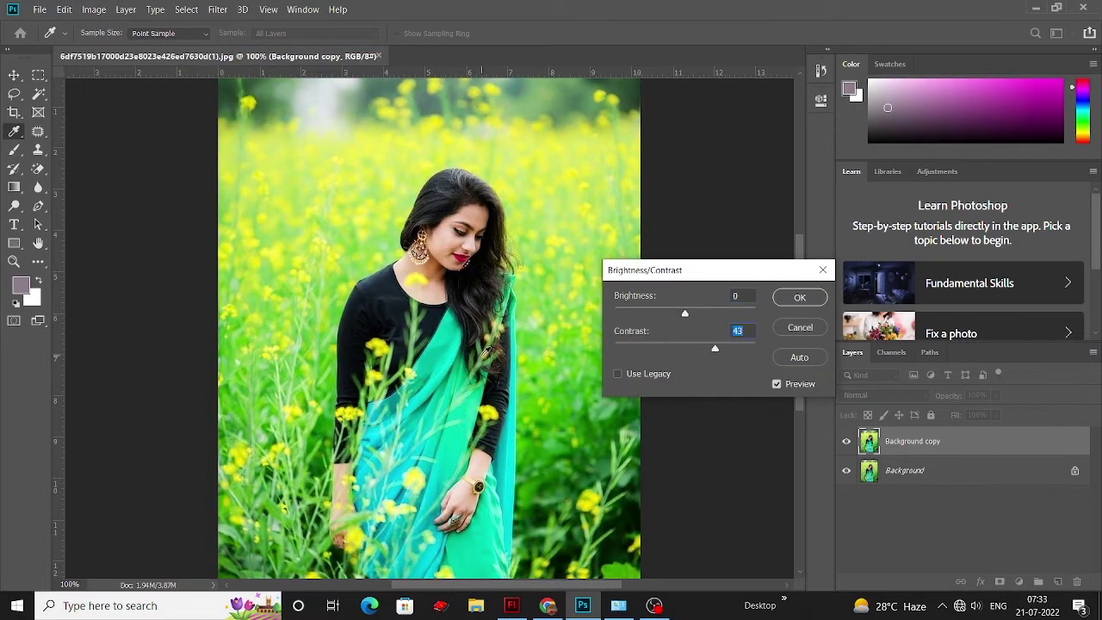
key(Return)
key(v)
key(ctrl+minus)
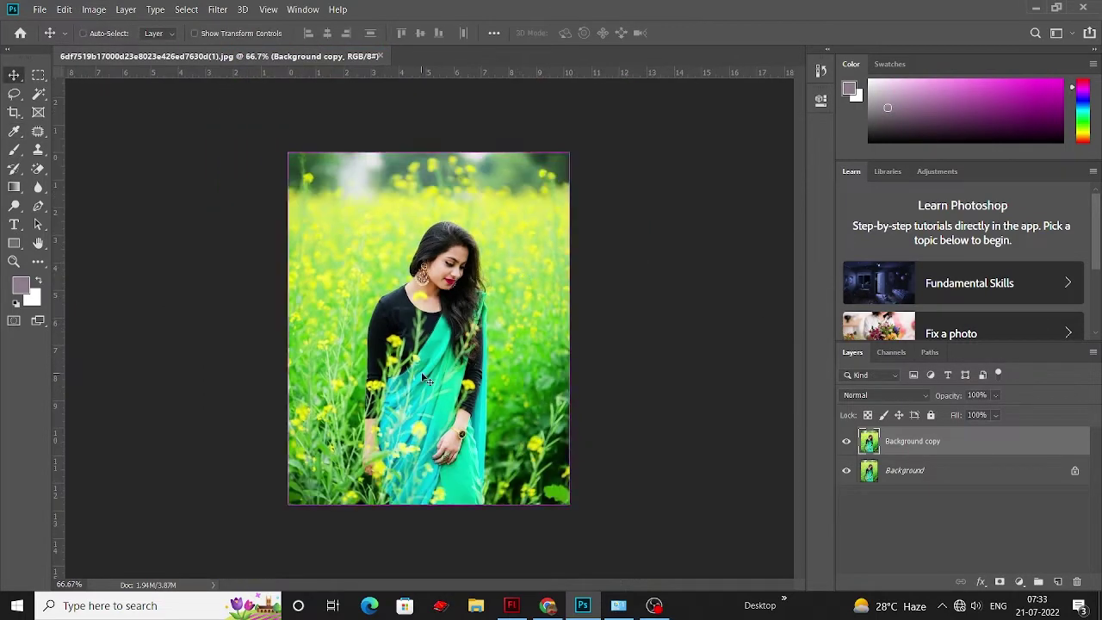
key(ctrl+plus)
Camera Raw the Background copy to Texture -65, Clarity -55, Dehaze +44, then add a layer mask.
scroll(422, 379, up, 1)
click(217, 10)
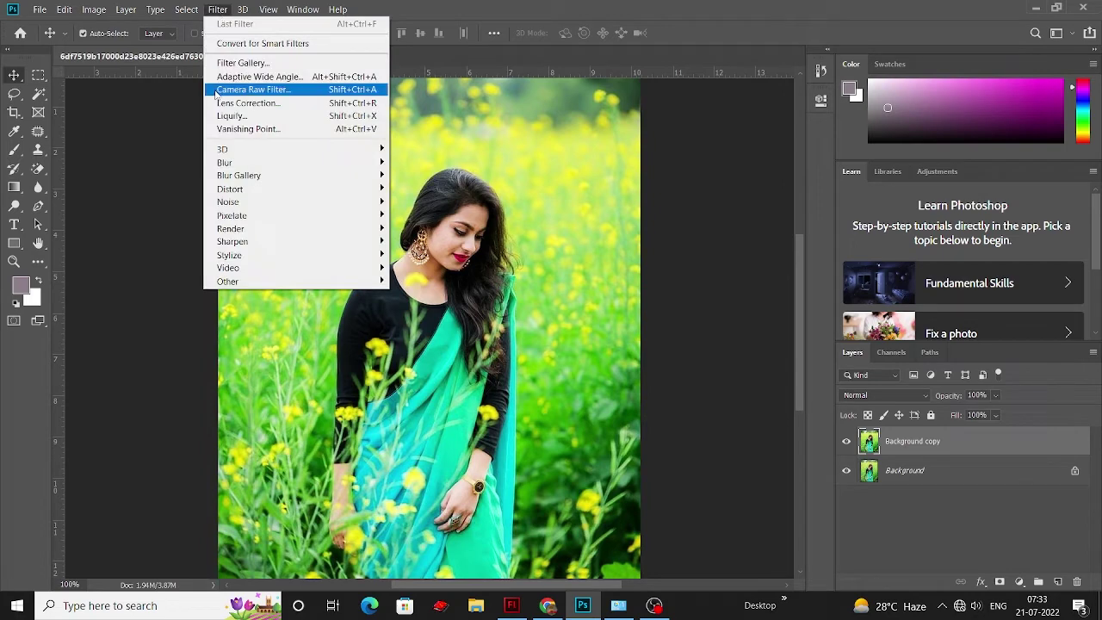
click(263, 92)
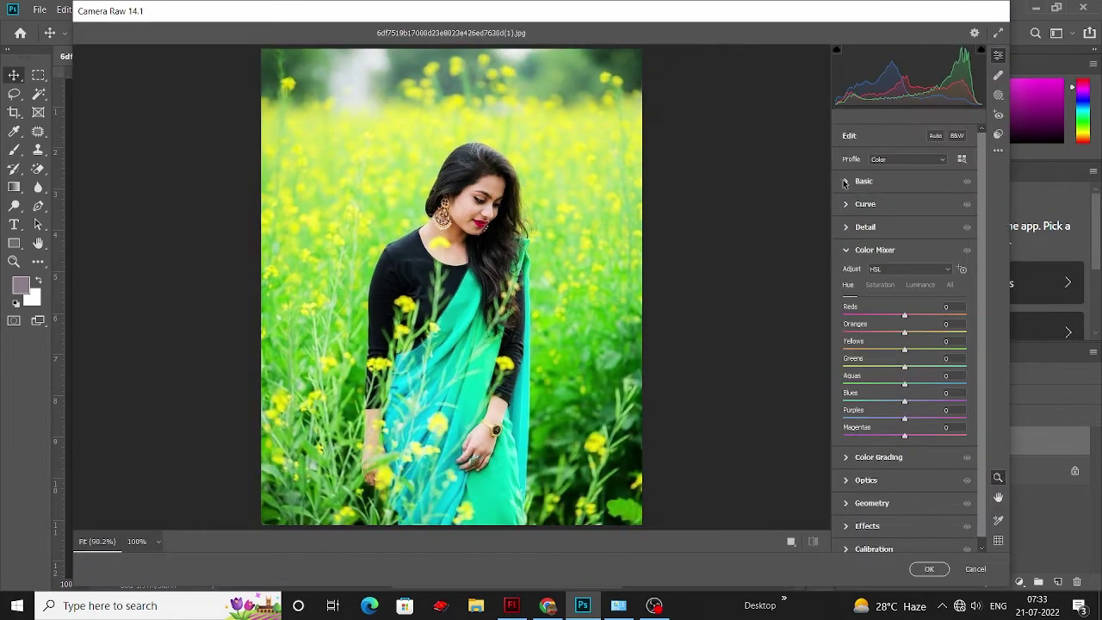
click(845, 182)
mouse_move(907, 394)
mouse_down()
mouse_move(871, 386)
mouse_move(870, 404)
mouse_up()
scroll(500, 340, up, 2)
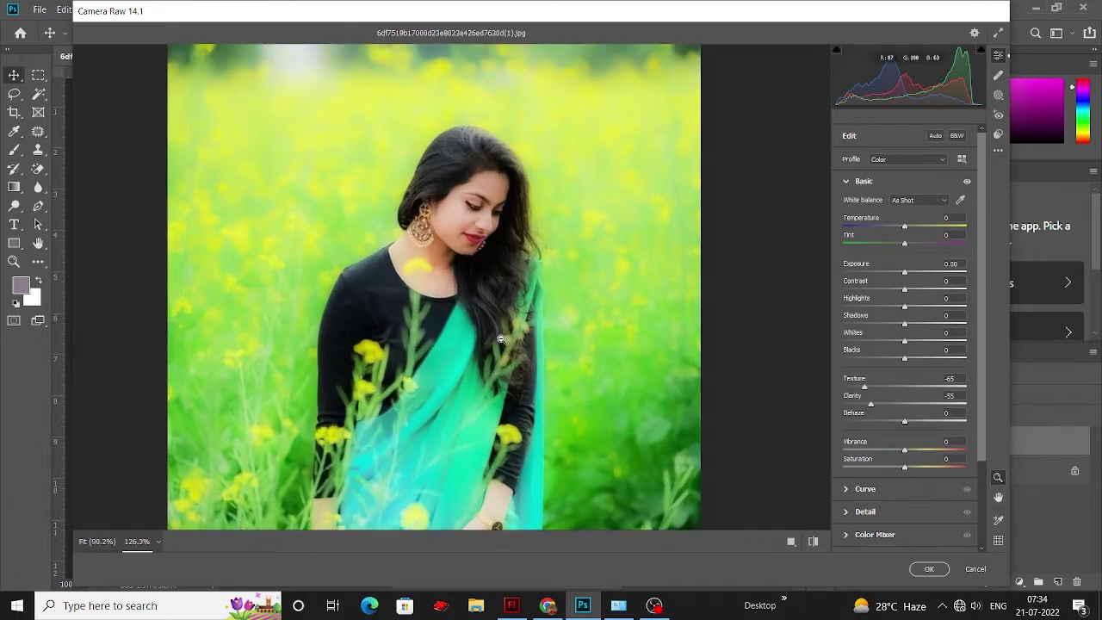
drag(938, 423, 931, 422)
scroll(463, 314, down, 2)
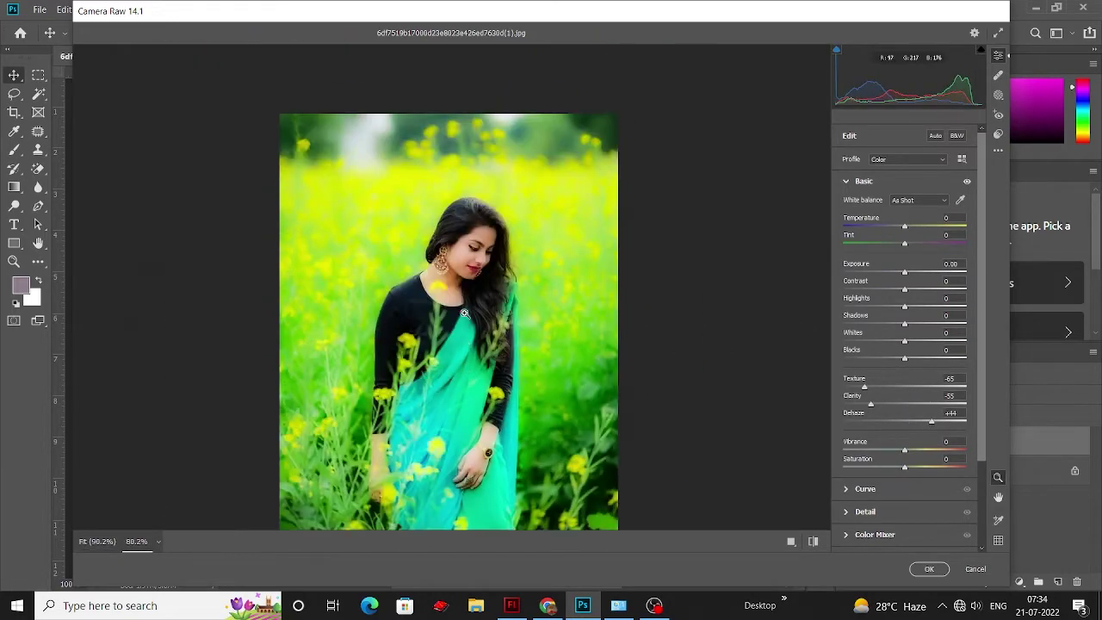
click(930, 568)
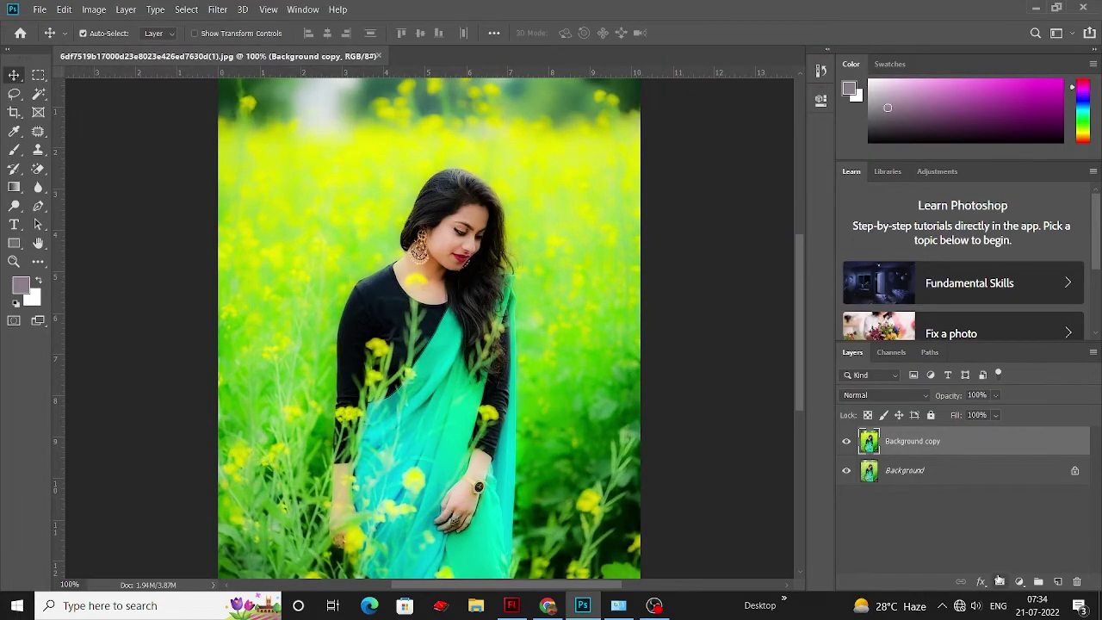
click(999, 581)
Duplicate the Background again as Background copy 2 with contrast 42.
right_click(1002, 478)
click(989, 323)
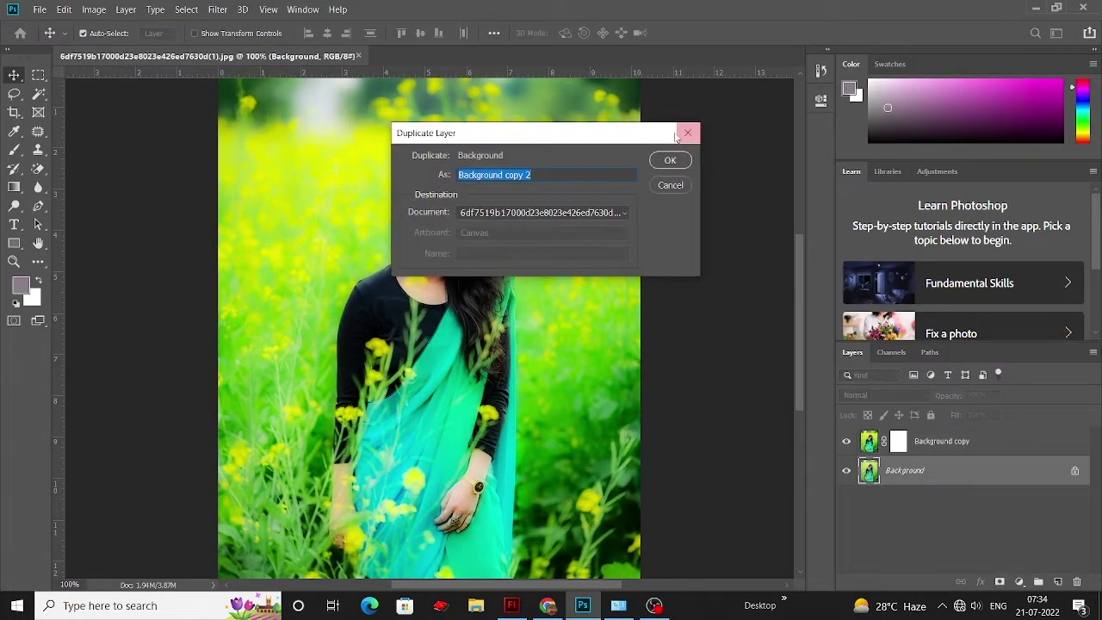
click(668, 160)
click(93, 8)
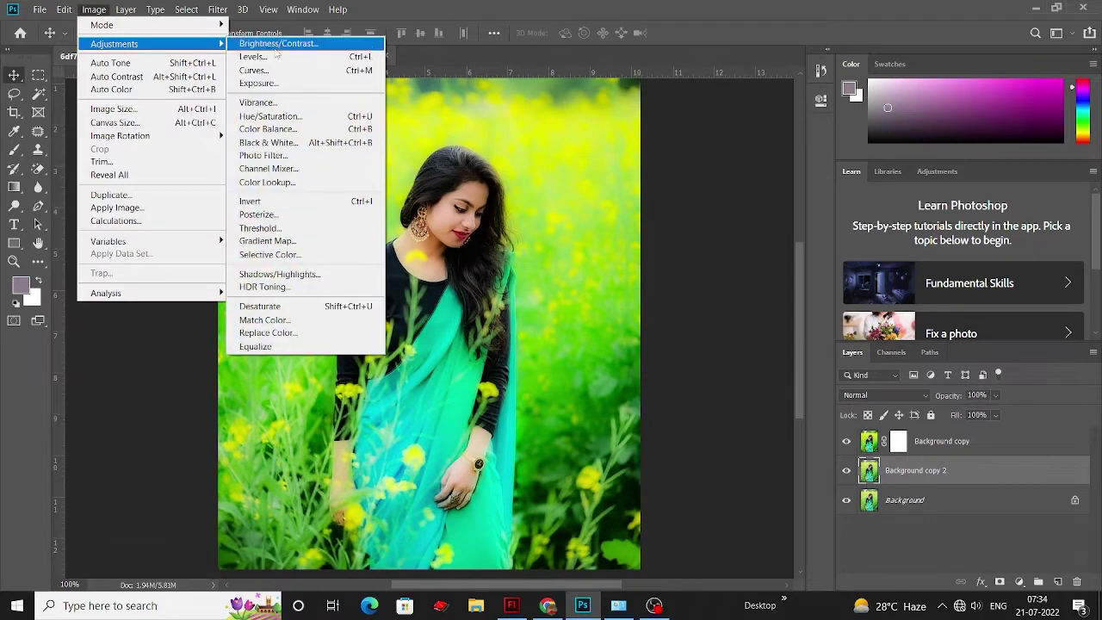
click(431, 249)
click(799, 298)
Paint black with a 250 px brush on Background copy's mask over the field.
click(897, 442)
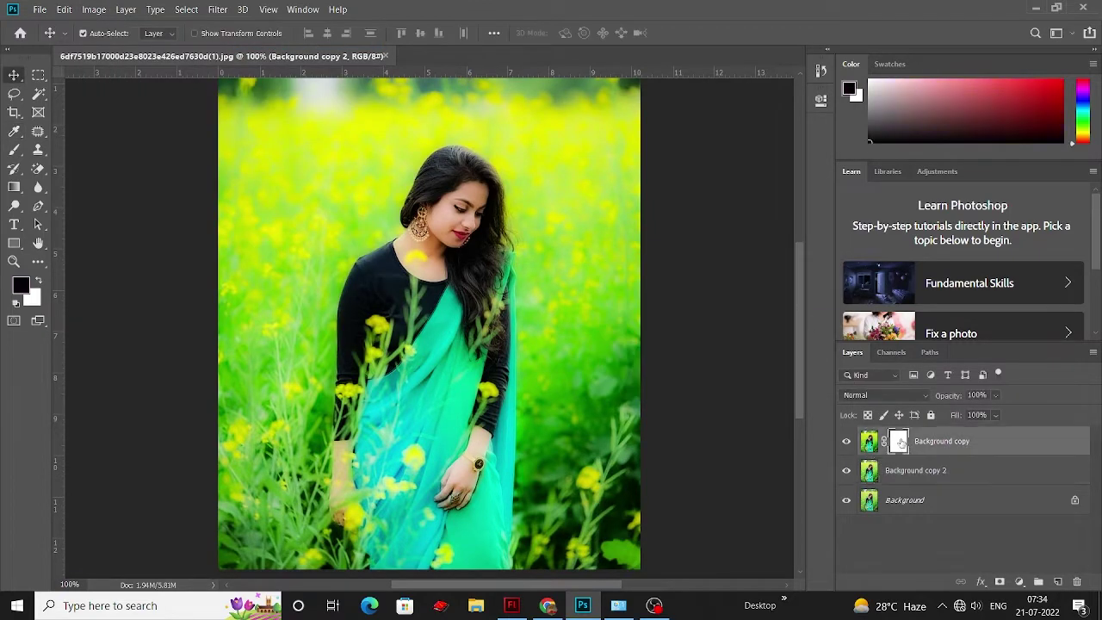
key(b)
scroll(456, 218, up, 3)
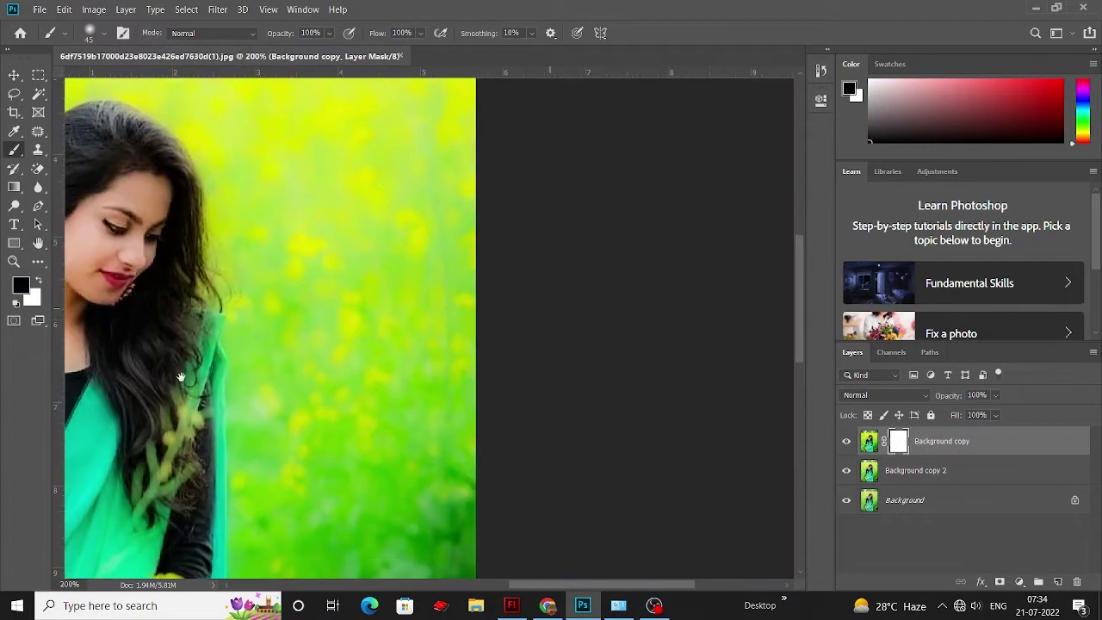
scroll(456, 217, down, 3)
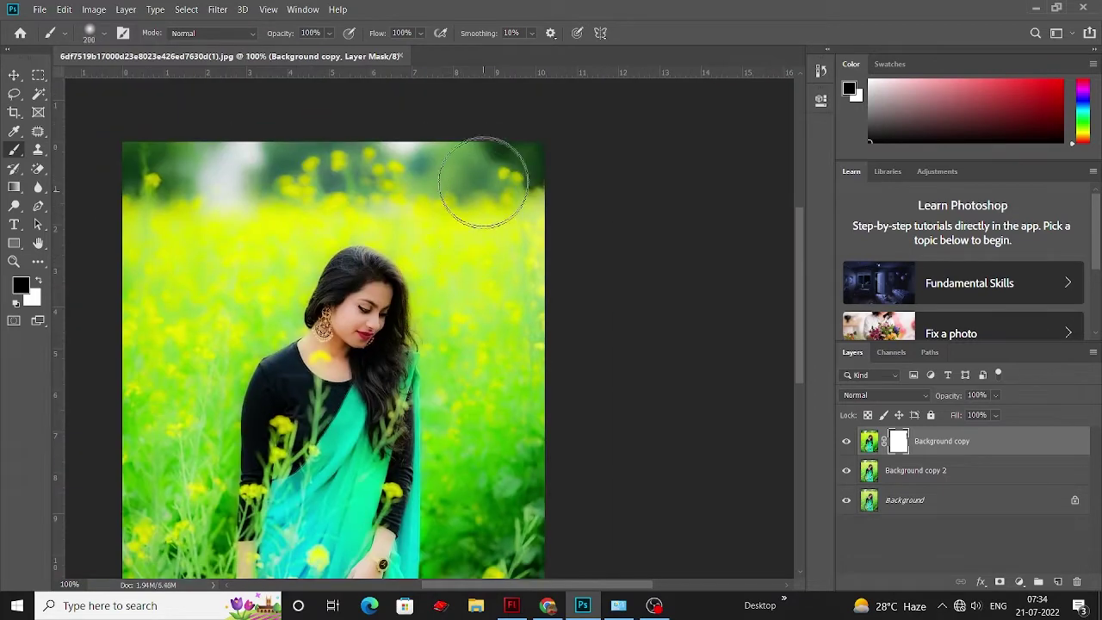
drag(257, 271, 500, 235)
key(bracketright)
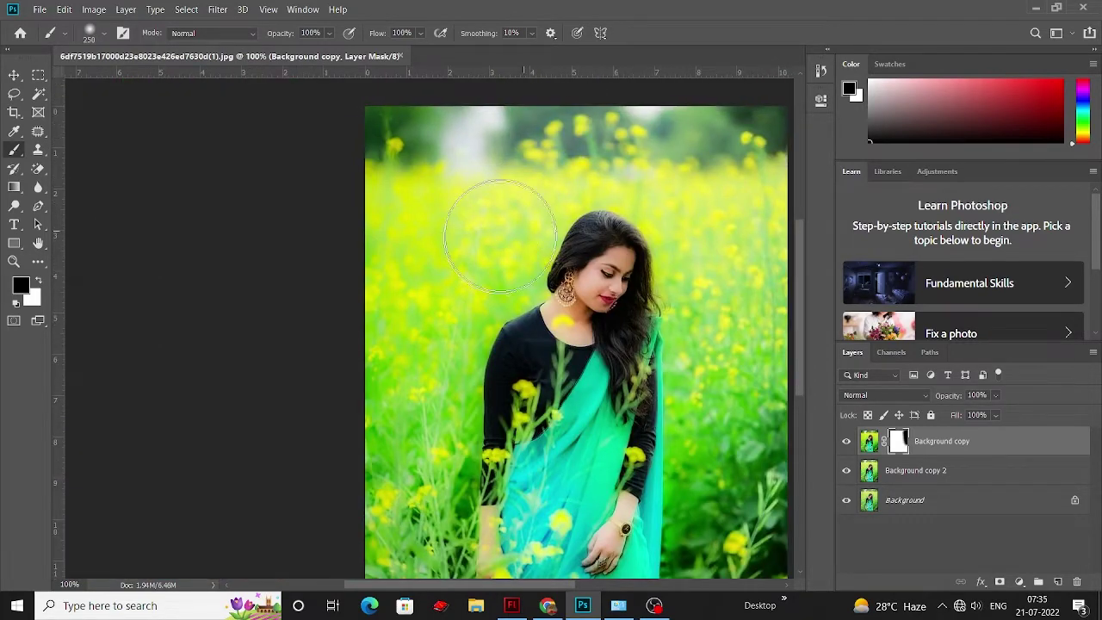
scroll(500, 235, down, 3)
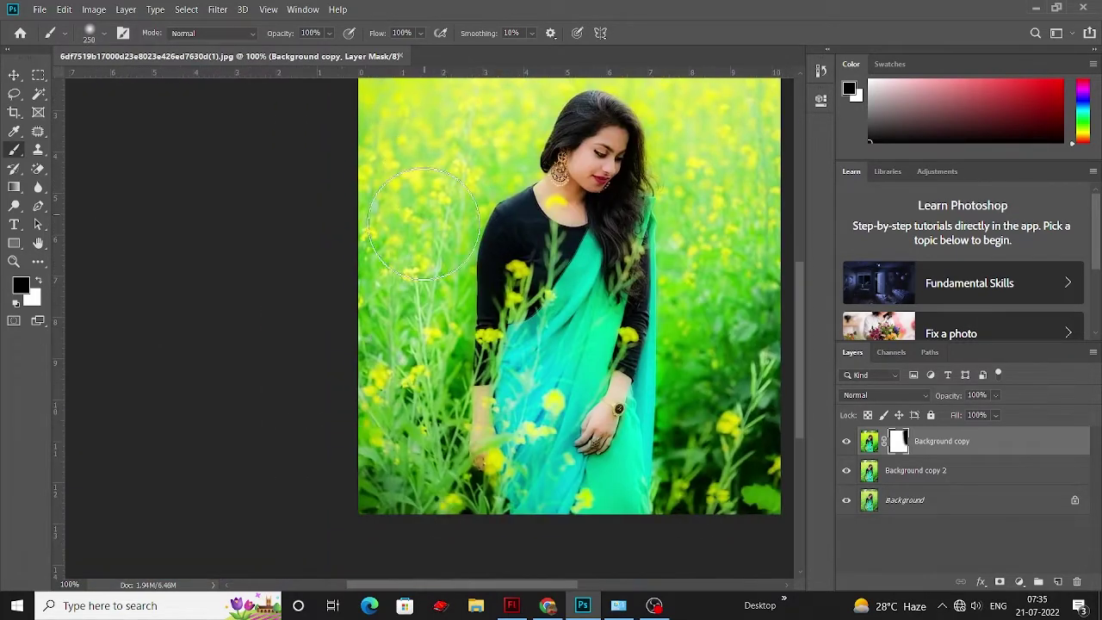
drag(448, 129, 412, 105)
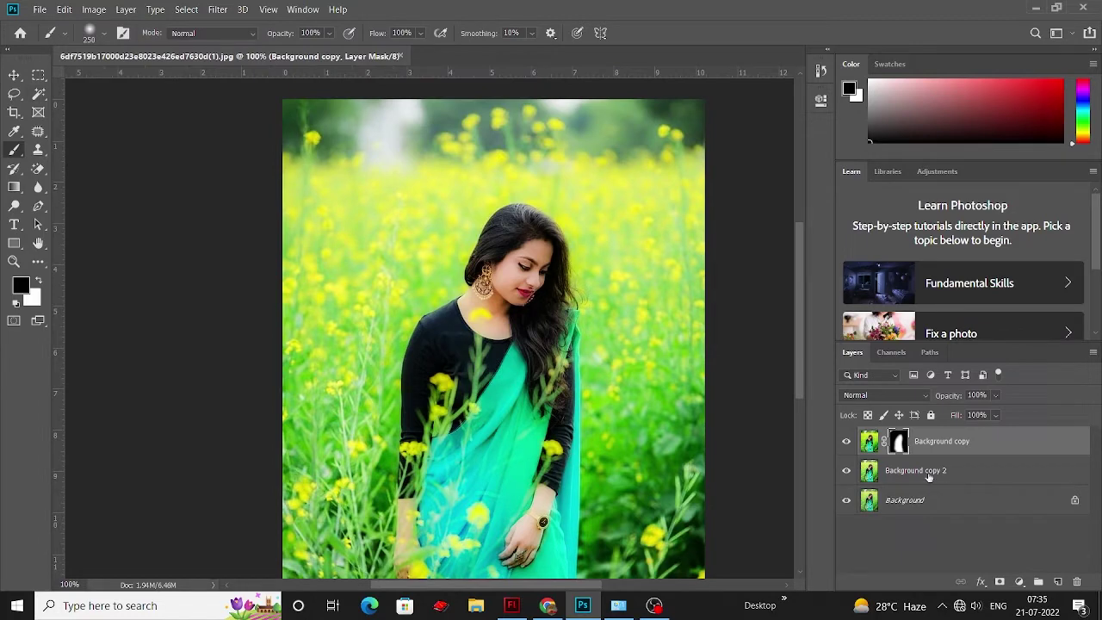
click(928, 475)
Add a Channel Mixer layer with Green output set to Green 0, Blue +100.
click(1019, 581)
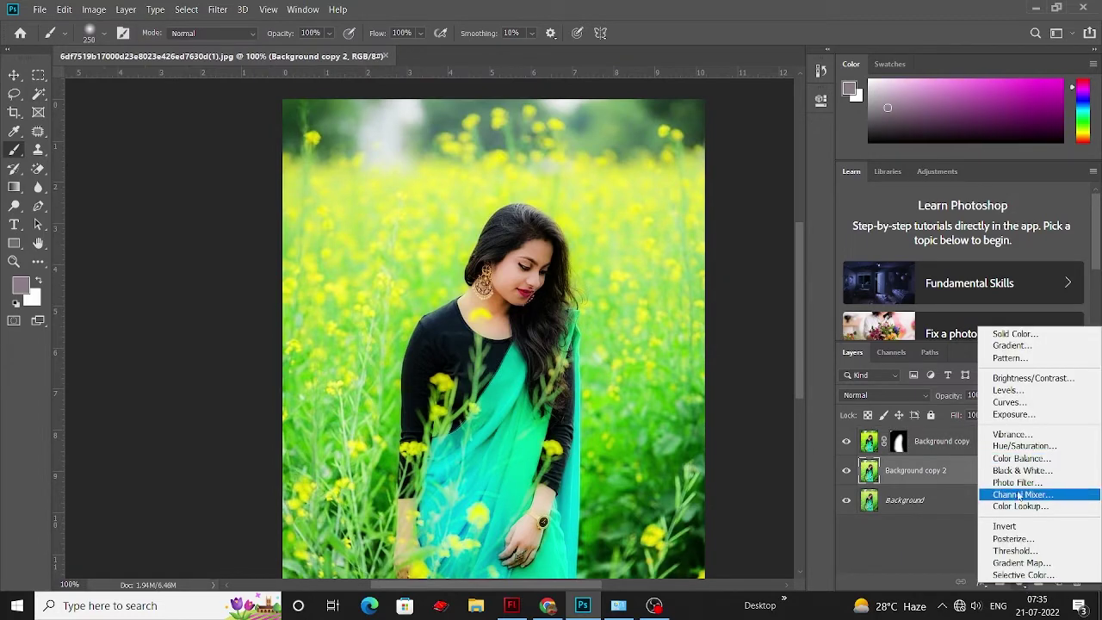
click(1019, 495)
click(727, 157)
click(714, 174)
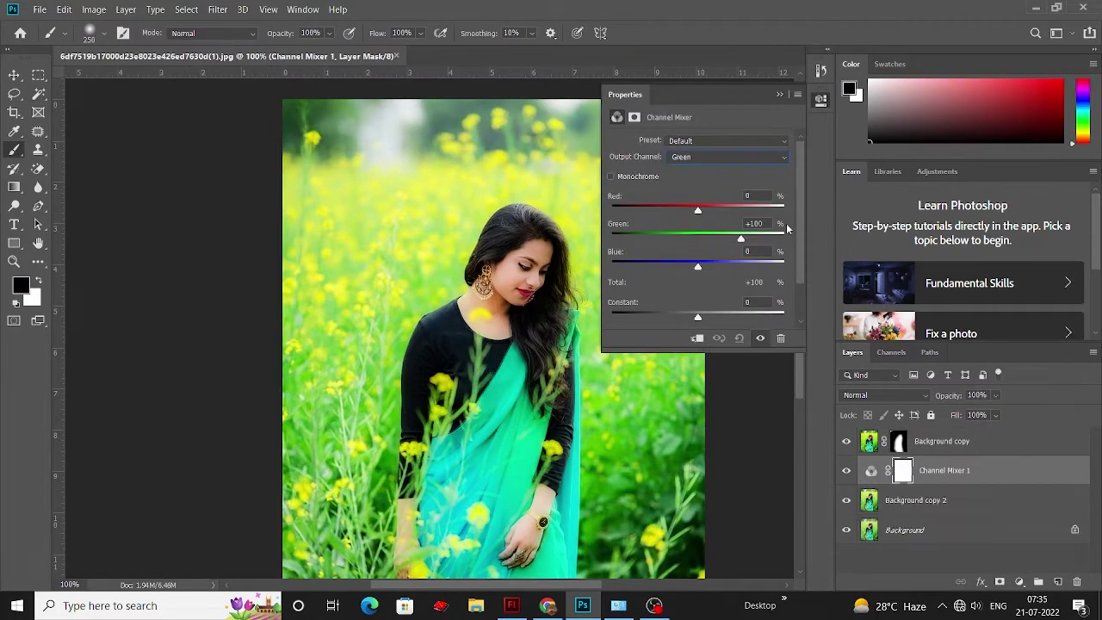
text(0)
key(Tab)
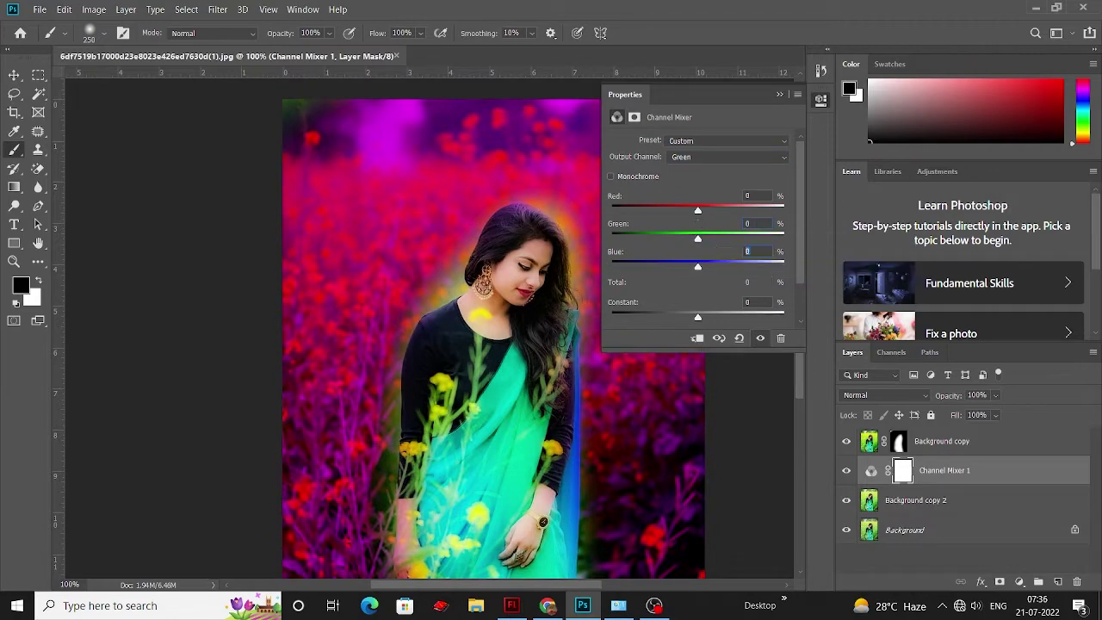
text(100)
key(Return)
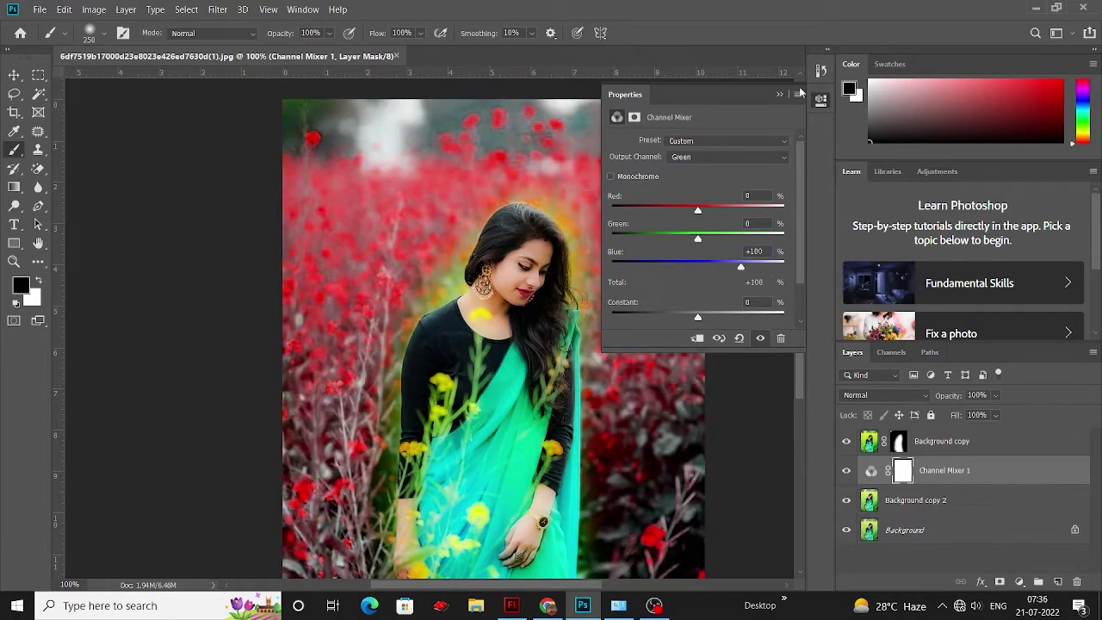
click(799, 93)
scroll(583, 307, down, 1)
click(899, 441)
scroll(415, 426, up, 2)
With a smaller brush, paint the mask black over the lower saree area.
scroll(415, 426, up, 2)
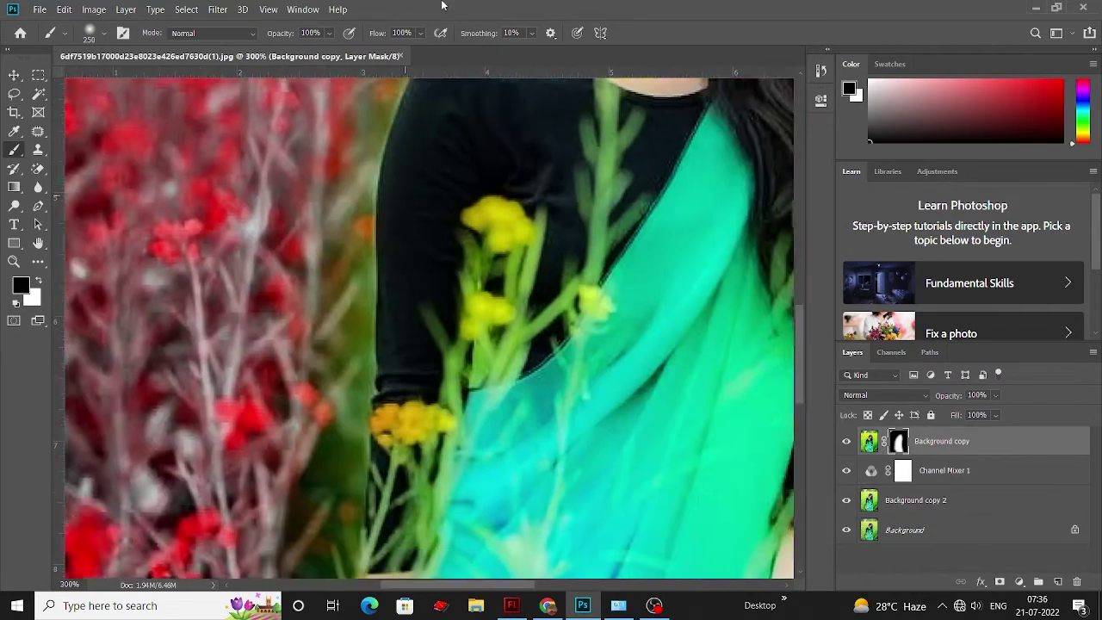
scroll(414, 426, up, 1)
key(bracketleft)
key(bracketleft)
key(bracketleft)
scroll(508, 271, down, 3)
scroll(507, 271, down, 2)
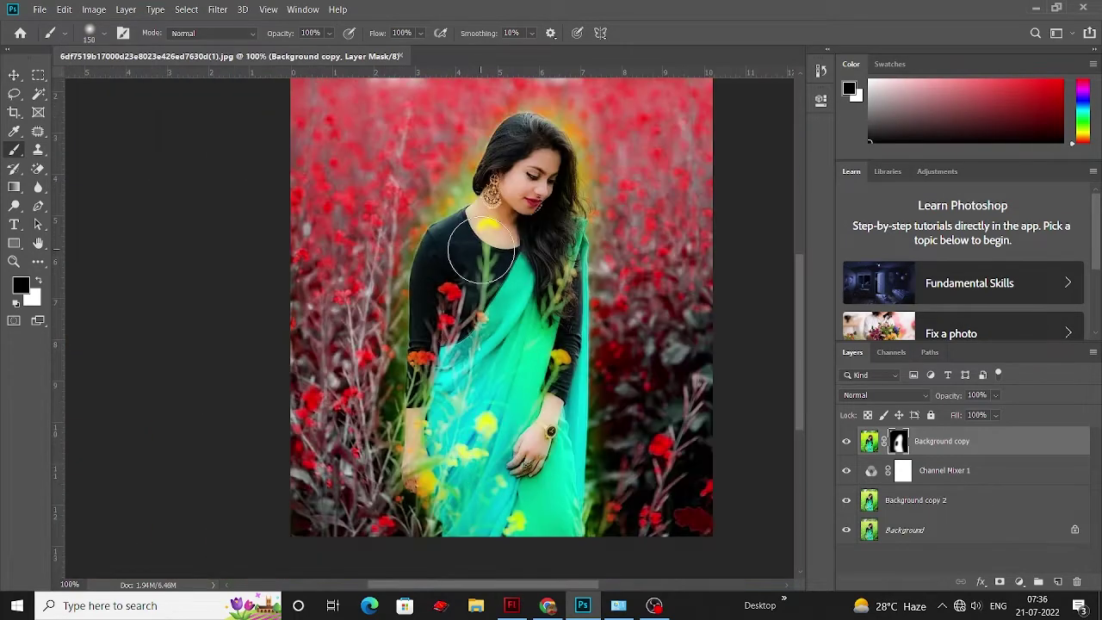
drag(417, 546, 562, 594)
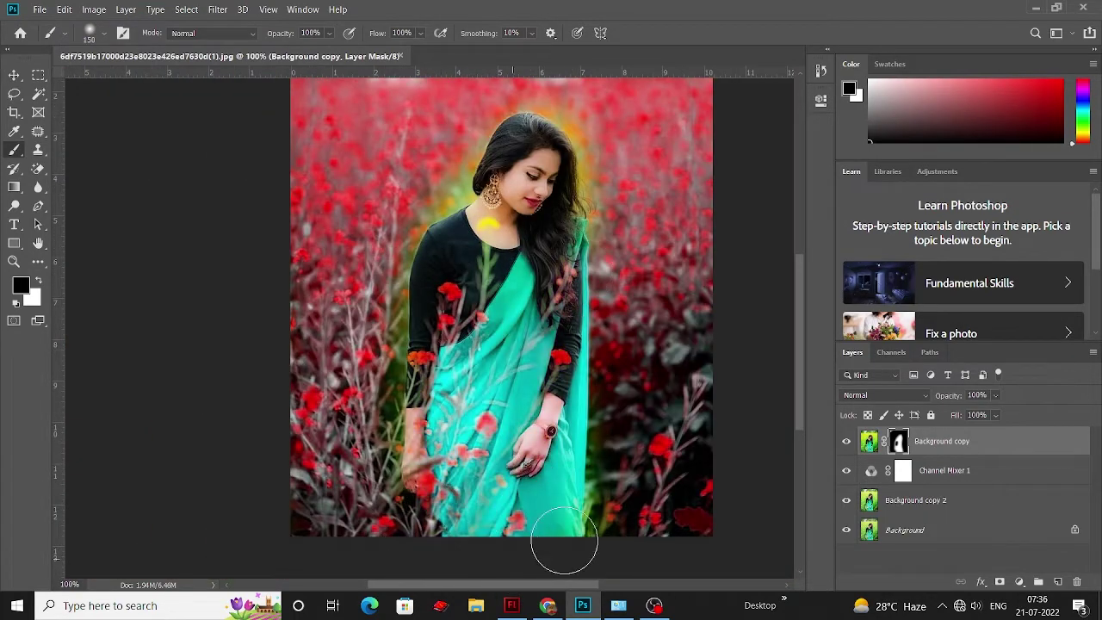
Paint out the orange-green fringe along and below the hair on the mask.
scroll(563, 594, up, 2)
scroll(572, 558, up, 1)
key(bracketleft)
scroll(550, 258, up, 5)
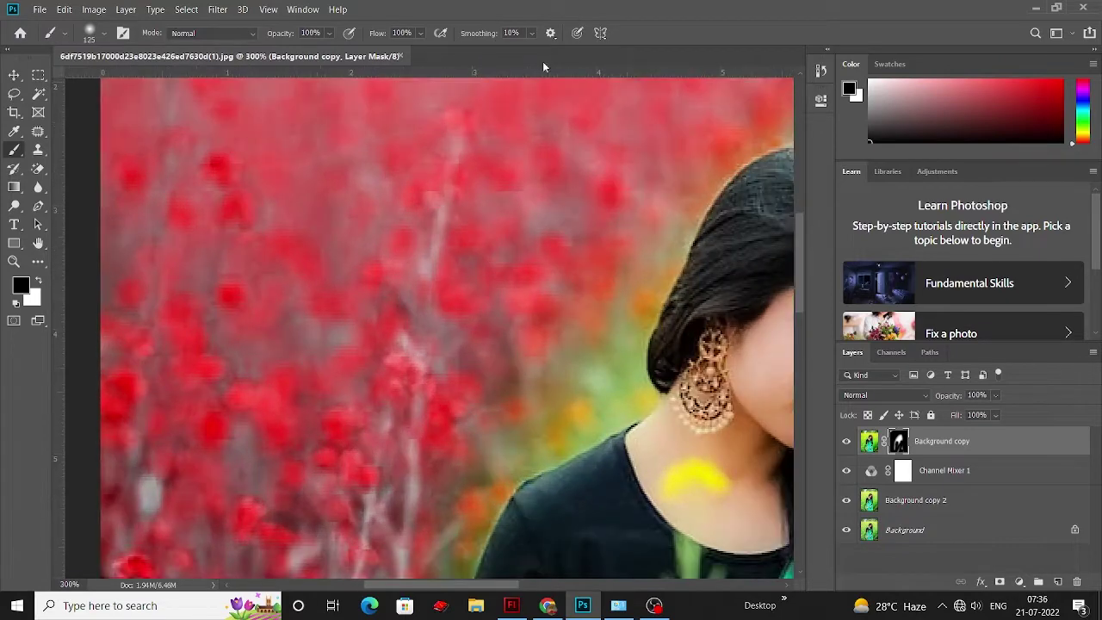
key(bracketleft)
mouse_move(666, 201)
mouse_down()
mouse_move(641, 336)
mouse_move(593, 217)
mouse_up()
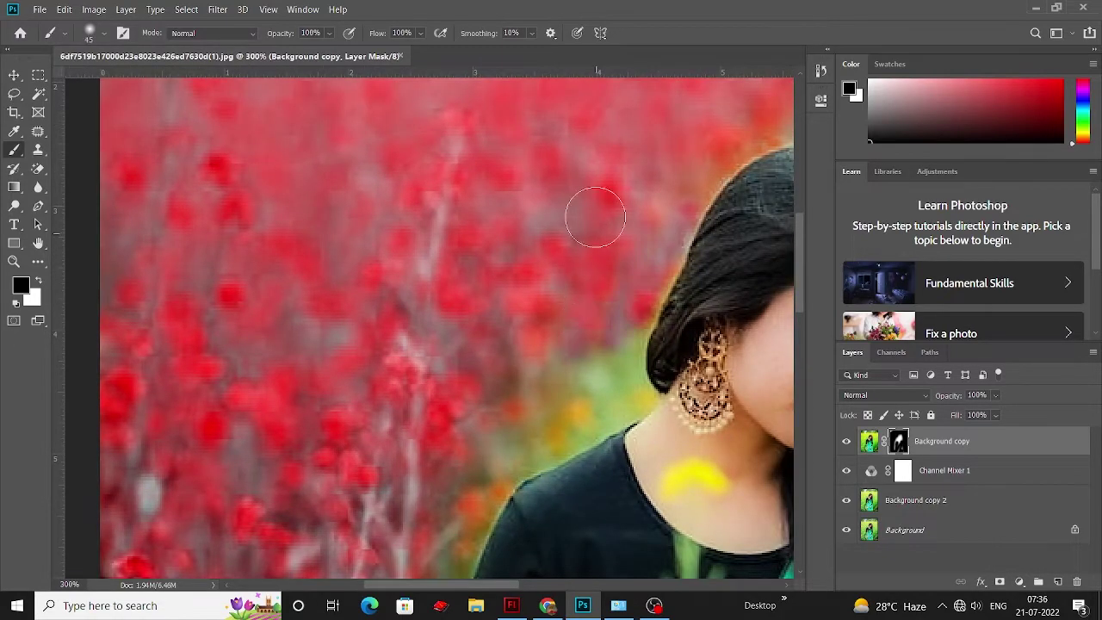
key(bracketleft)
drag(614, 319, 621, 370)
With a 35 px brush, remove the yellow tint from the flower at the neck.
key(bracketleft)
scroll(521, 269, down, 1)
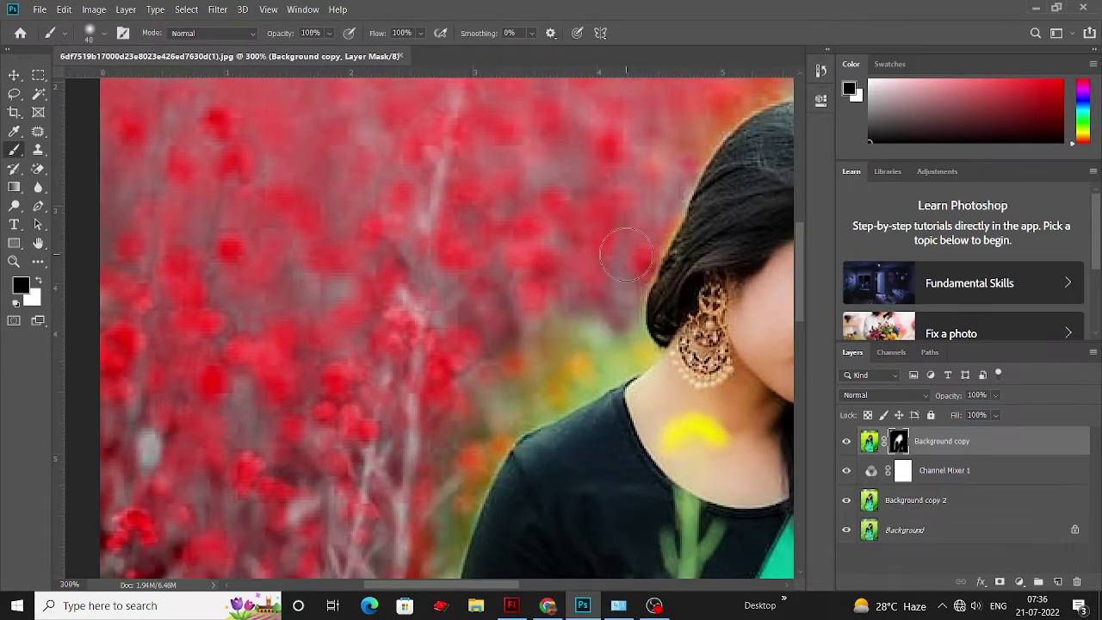
scroll(542, 267, down, 1)
scroll(564, 264, down, 1)
scroll(571, 262, down, 1)
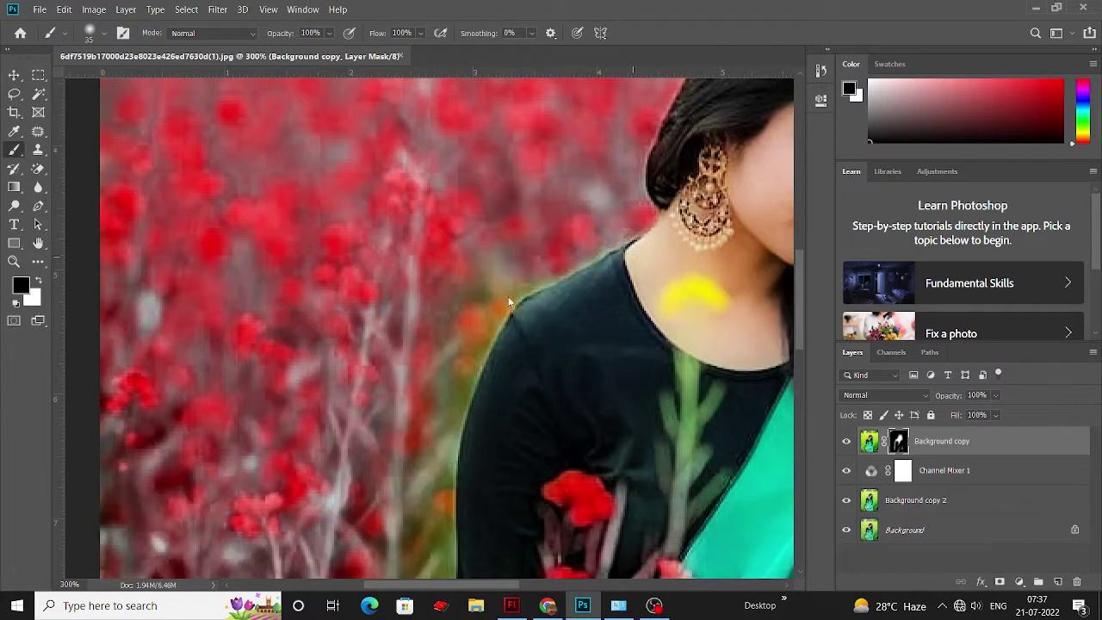
scroll(405, 451, down, 7)
scroll(514, 306, up, 10)
scroll(514, 305, down, 1)
key(bracketleft)
key(bracketleft)
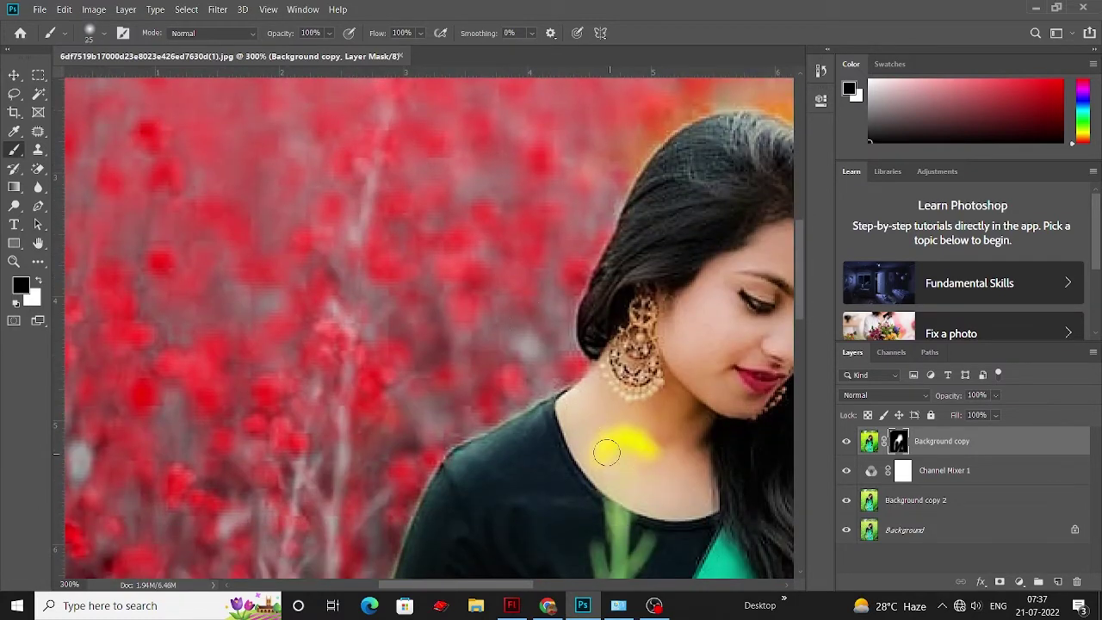
click(624, 445)
scroll(625, 430, down, 1)
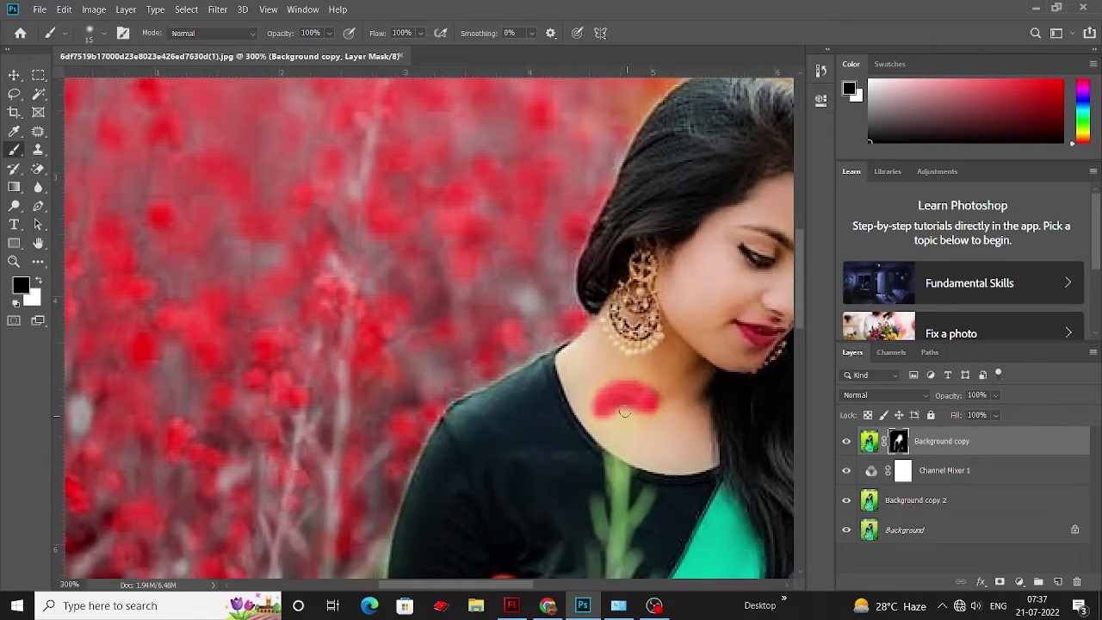
scroll(617, 496, down, 1)
Zoom out and pan around to review the whole image.
key(bracketright)
key(bracketright)
key(bracketright)
scroll(626, 430, down, 2)
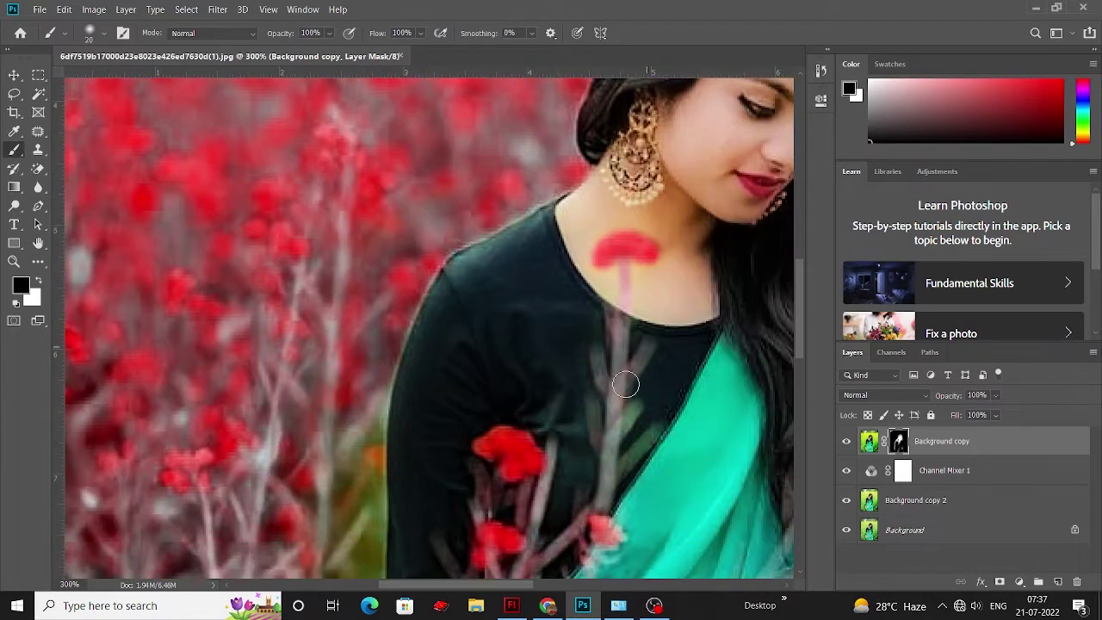
scroll(605, 516, down, 3)
scroll(491, 327, left, 3)
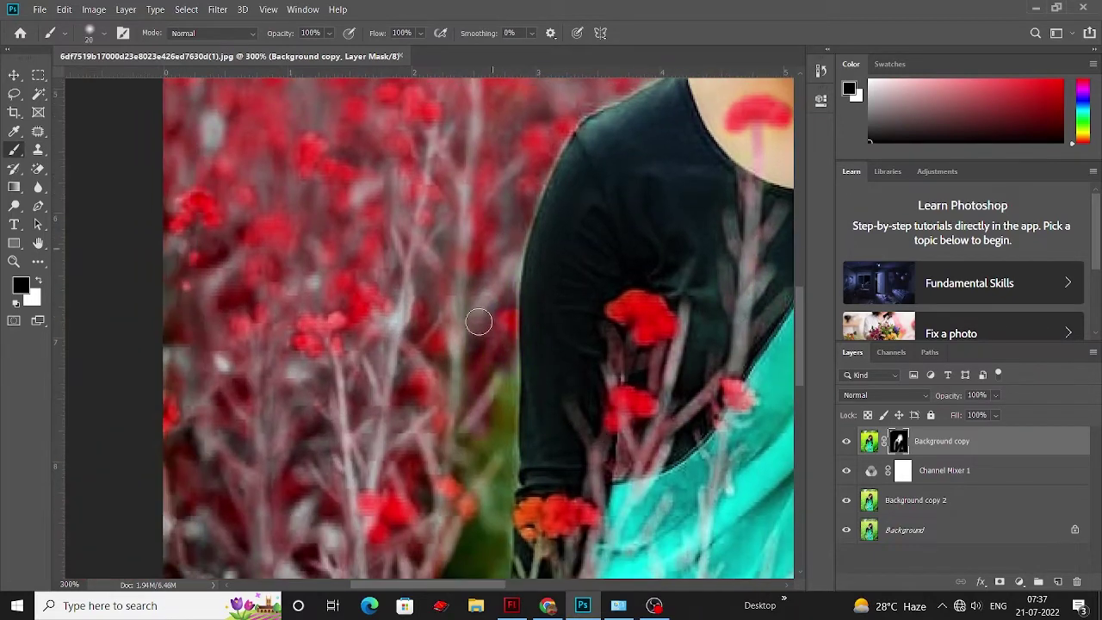
scroll(470, 289, down, 4)
scroll(487, 376, down, 1)
alt+scroll(465, 430, up, 2)
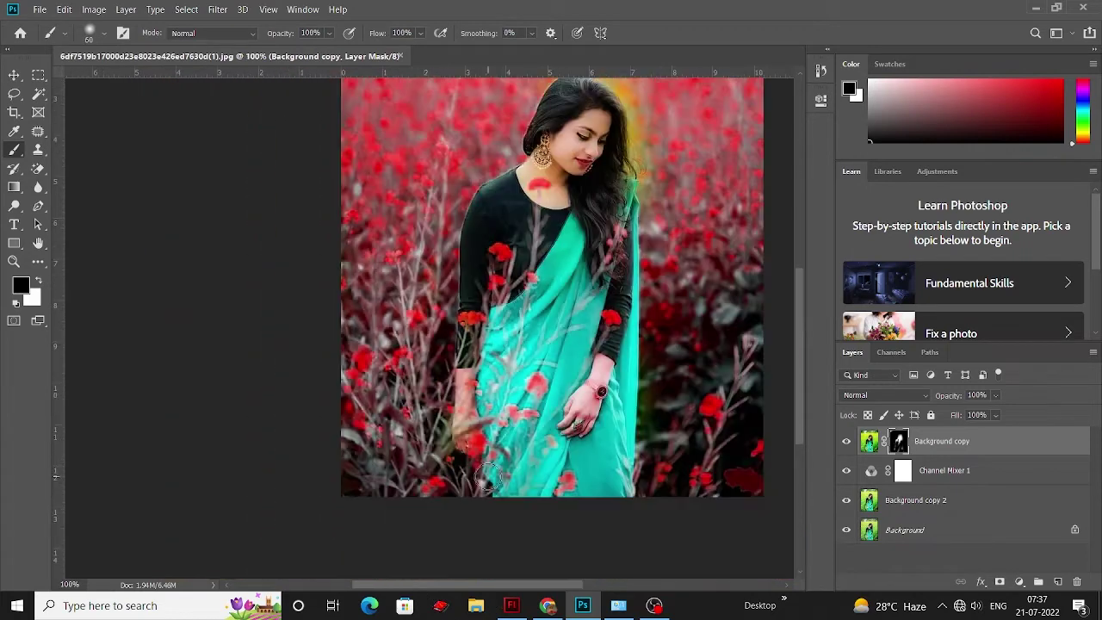
key(bracketright)
key(bracketright)
key(bracketright)
scroll(447, 433, up, 3)
scroll(432, 306, up, 1)
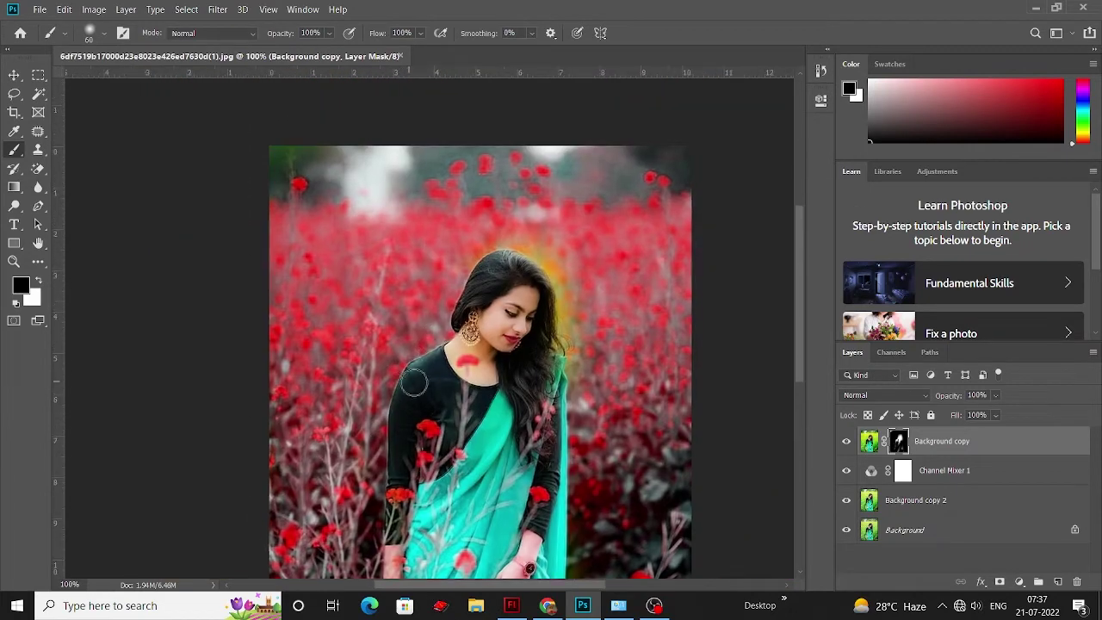
scroll(439, 301, up, 1)
scroll(558, 351, down, 1)
scroll(558, 351, up, 1)
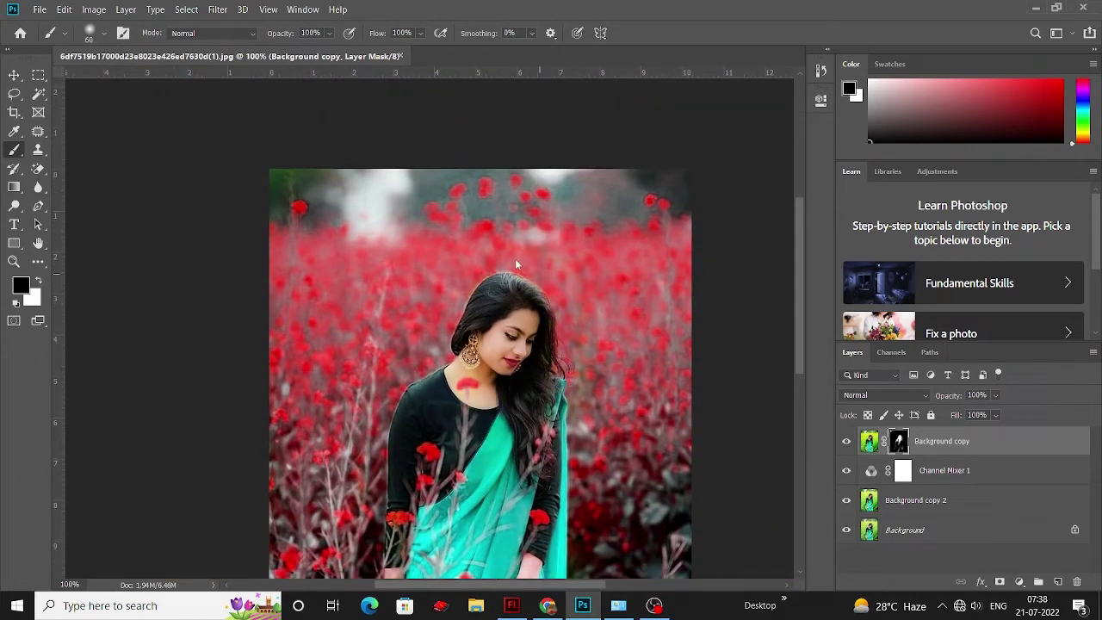
scroll(451, 313, down, 3)
scroll(591, 396, down, 2)
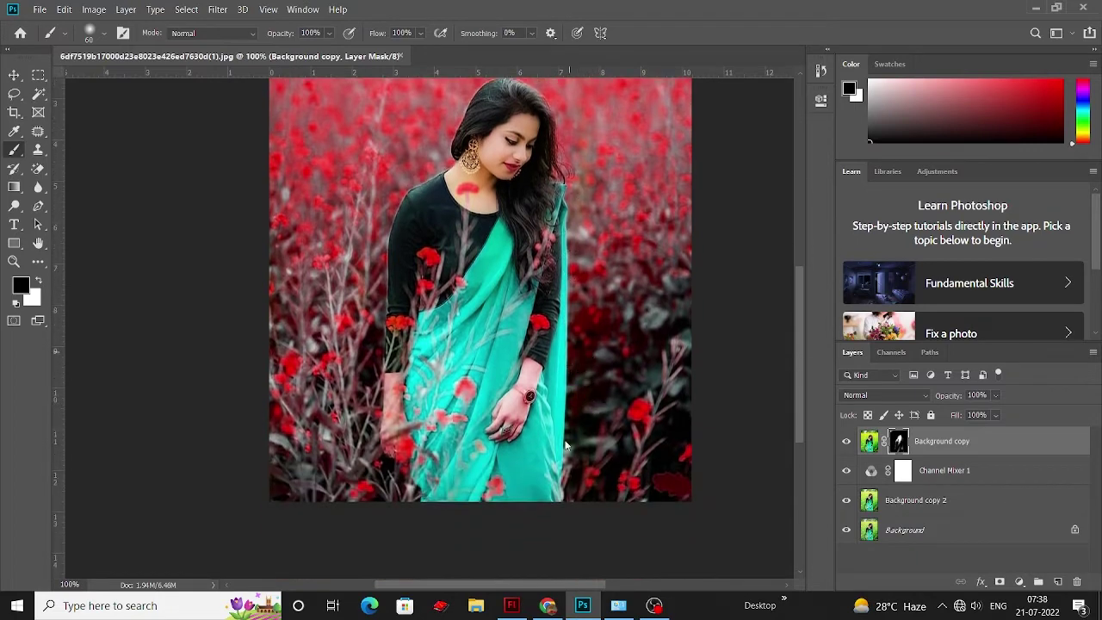
scroll(565, 445, left, 2)
scroll(551, 447, up, 1)
scroll(527, 455, right, 1)
scroll(544, 362, down, 1)
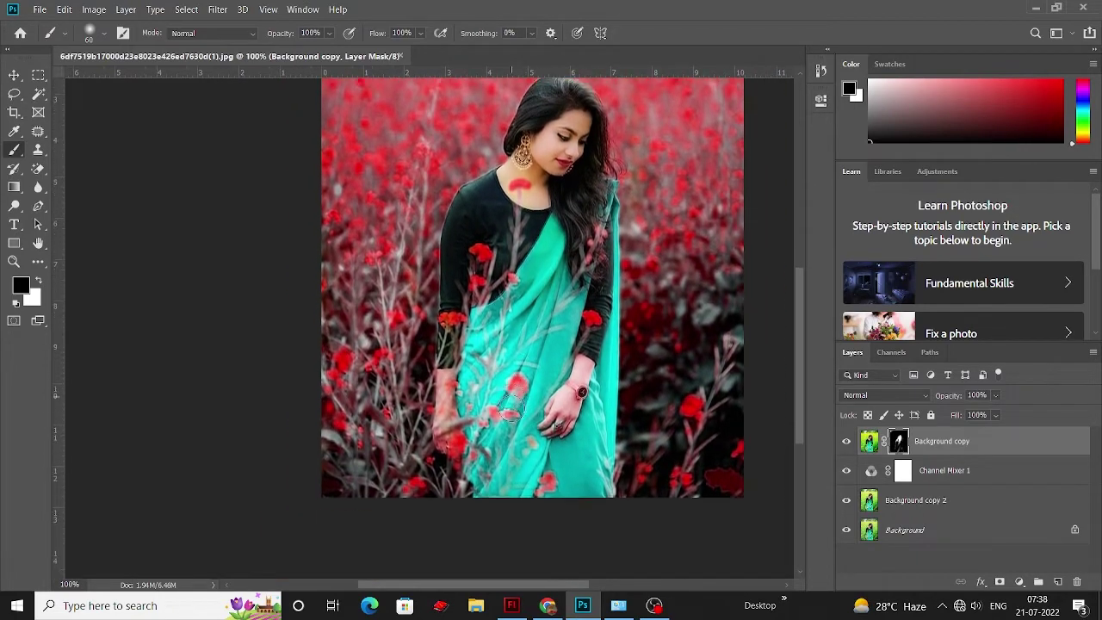
Duplicate Background copy 2 as Background copy 3 and move it above Channel Mixer 1.
alt+click(510, 413)
click(910, 502)
key(ctrl+j)
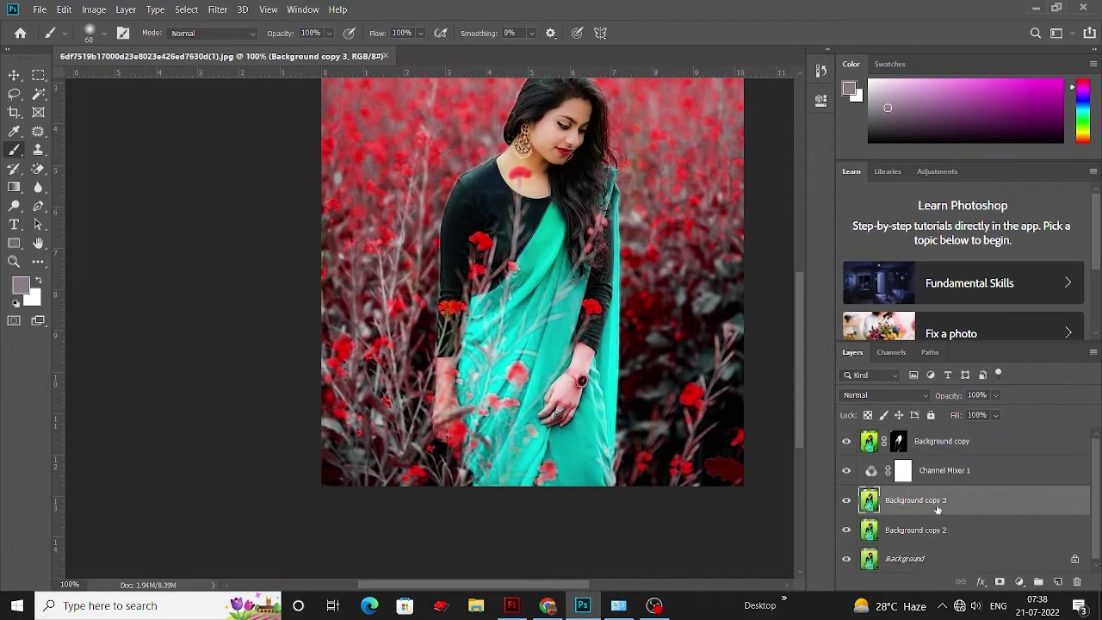
key(ctrl+bracketright)
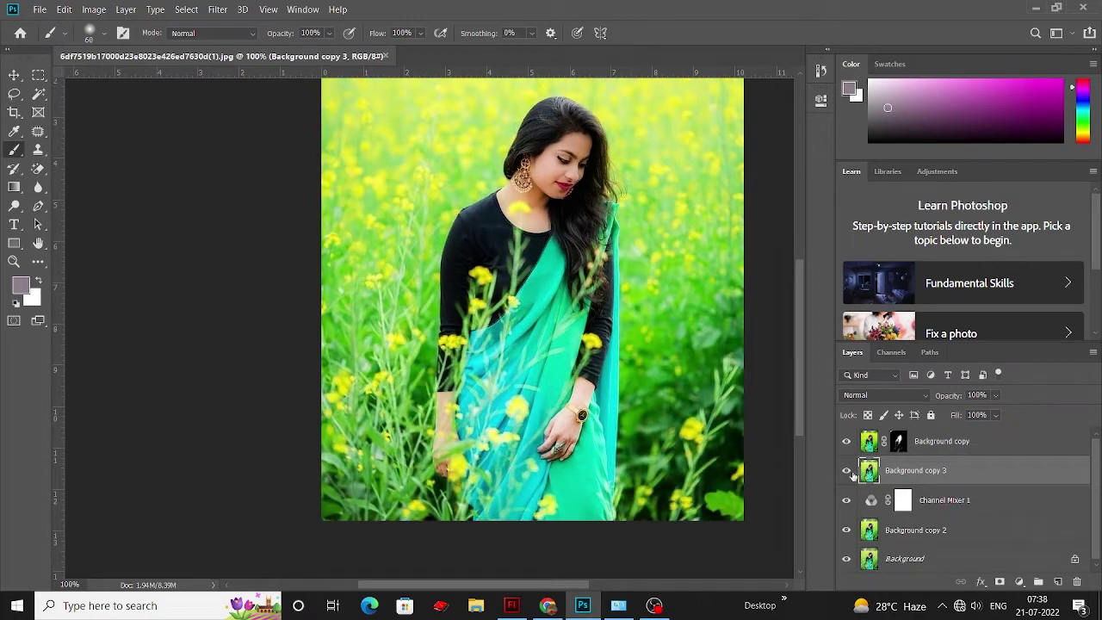
Add a Hue/Saturation adjustment at Hue +180, toggling copy layers' visibility to compare.
click(847, 471)
click(847, 471)
click(1019, 581)
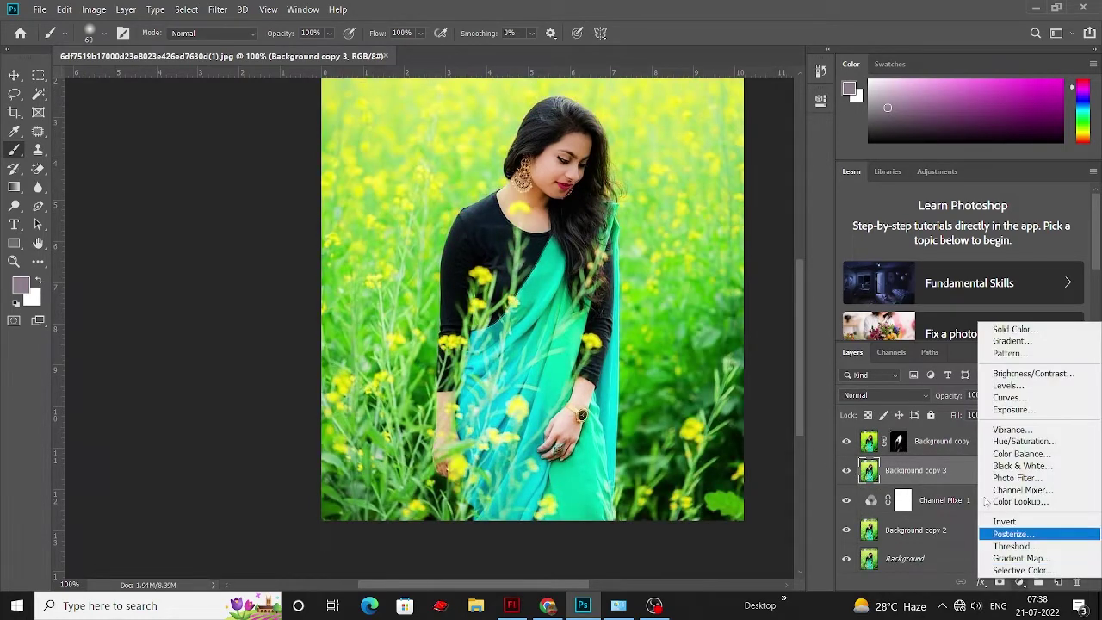
click(1002, 447)
mouse_move(697, 193)
mouse_down()
mouse_move(647, 191)
mouse_move(757, 205)
mouse_up()
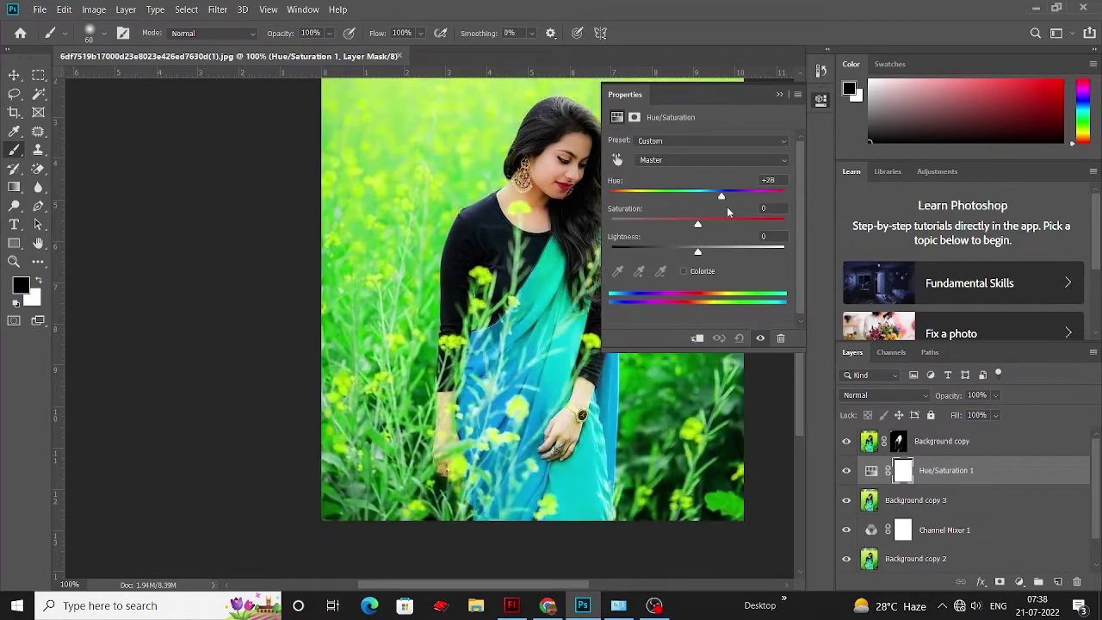
click(847, 441)
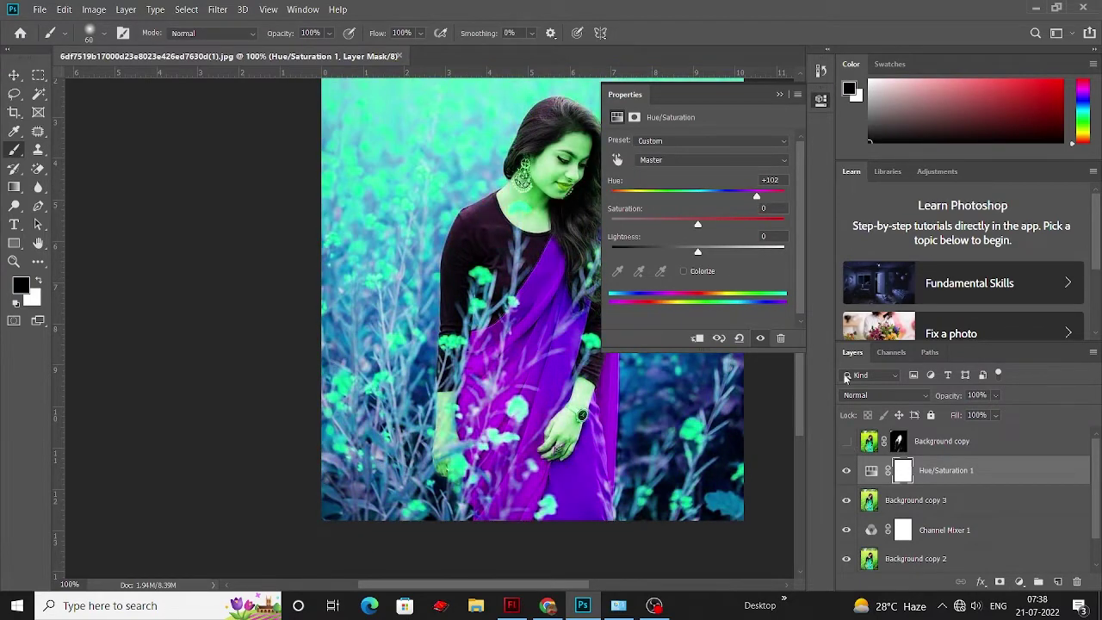
drag(756, 196, 796, 192)
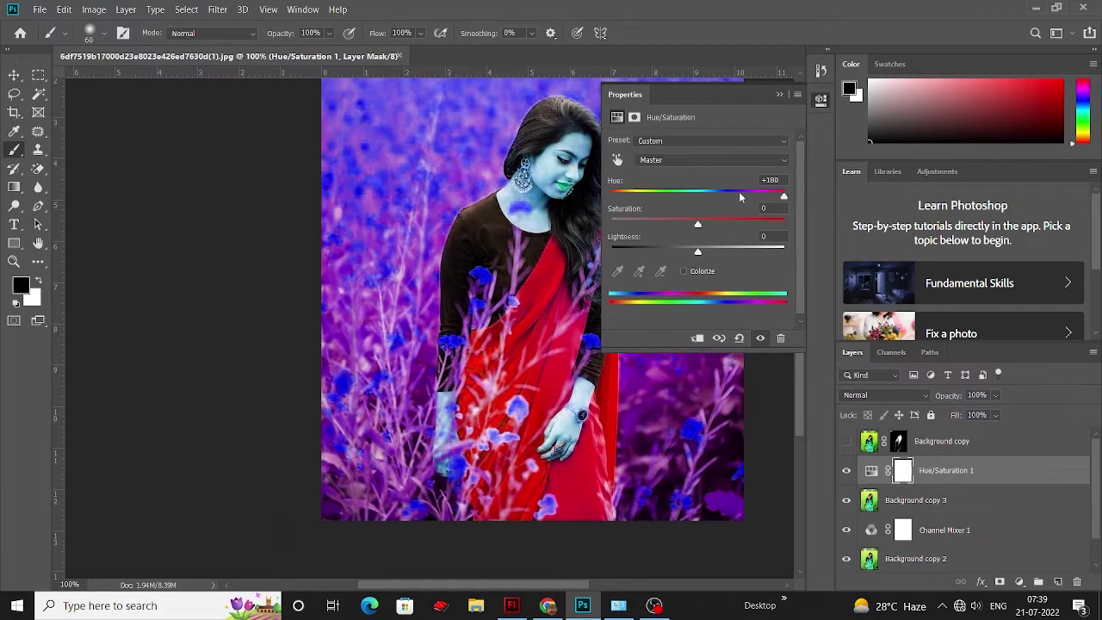
click(790, 140)
click(846, 441)
Target the Hue/Saturation 1 layer mask and try, then undo, a test stroke at the field's right edge.
key(alt+bracketright)
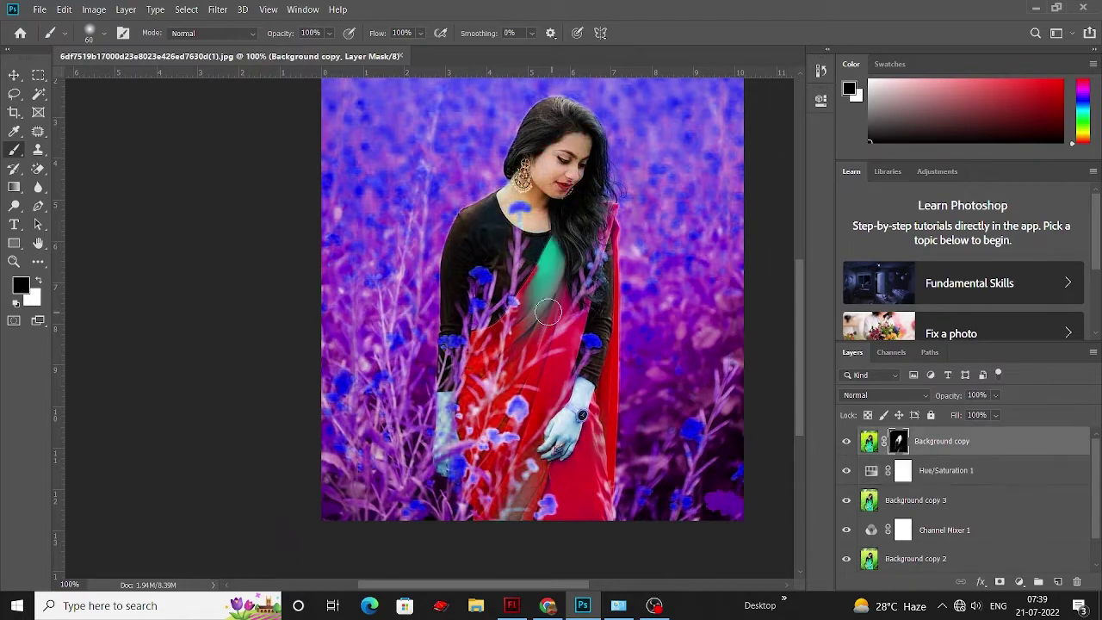
drag(551, 261, 555, 258)
scroll(559, 258, down, 1)
scroll(568, 250, down, 1)
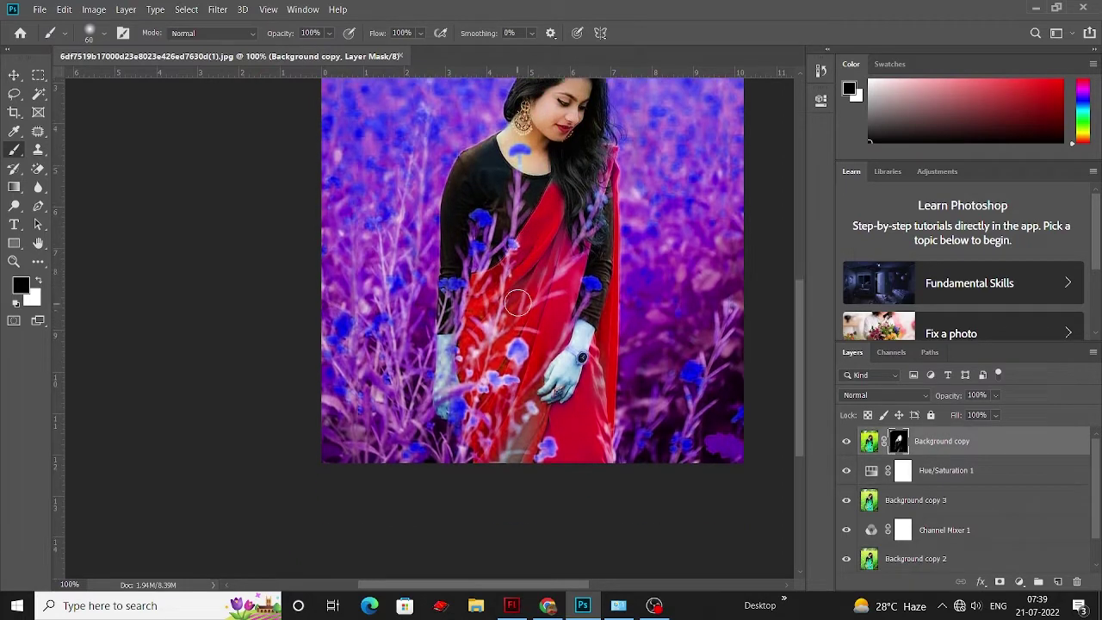
scroll(586, 232, down, 1)
scroll(591, 226, up, 1)
scroll(591, 226, right, 1)
key(alt+bracketleft)
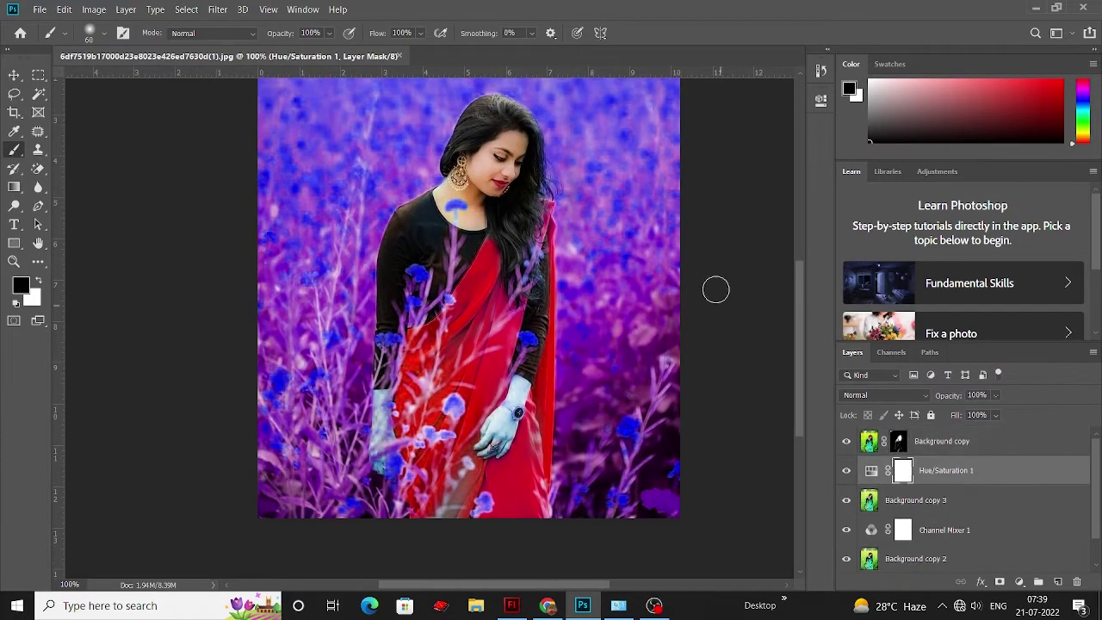
drag(667, 258, 667, 382)
key(ctrl+z)
scroll(653, 282, right, 1)
scroll(653, 281, up, 3)
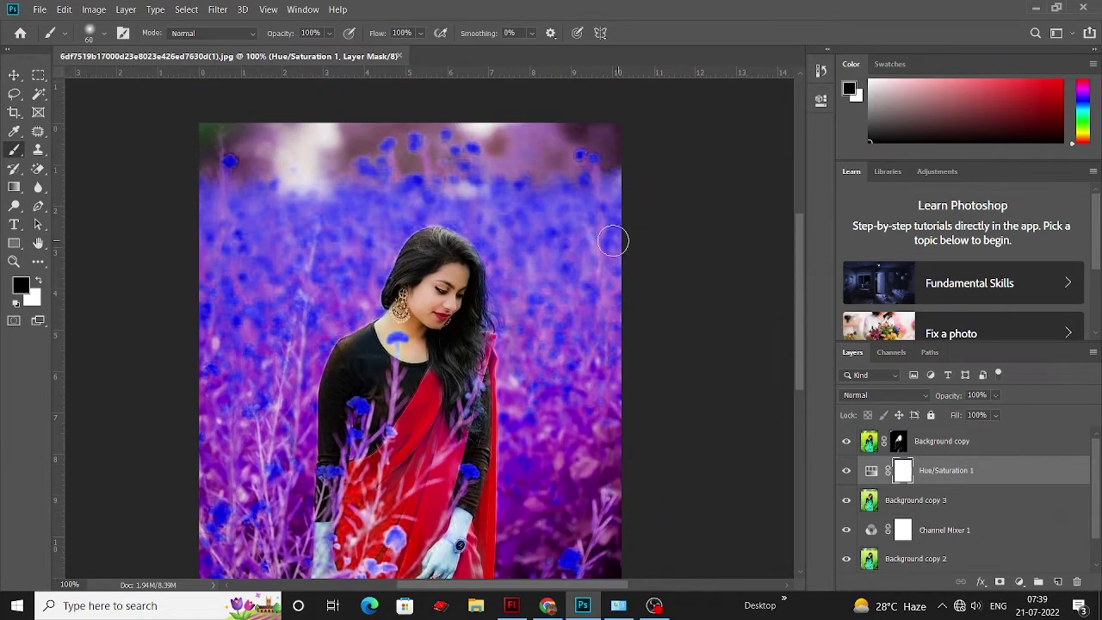
Paint black to restore the top-right field, grass and yellow flowers at lower right.
key(bracketright)
key(bracketright)
key(bracketright)
mouse_move(593, 172)
mouse_down()
mouse_move(611, 378)
mouse_move(626, 381)
mouse_move(534, 254)
mouse_move(522, 332)
mouse_up()
scroll(611, 379, down, 1)
scroll(533, 253, down, 2)
key(bracketleft)
key(bracketleft)
key(bracketleft)
key(bracketleft)
key(bracketleft)
key(bracketleft)
scroll(516, 259, down, 2)
drag(522, 172, 568, 370)
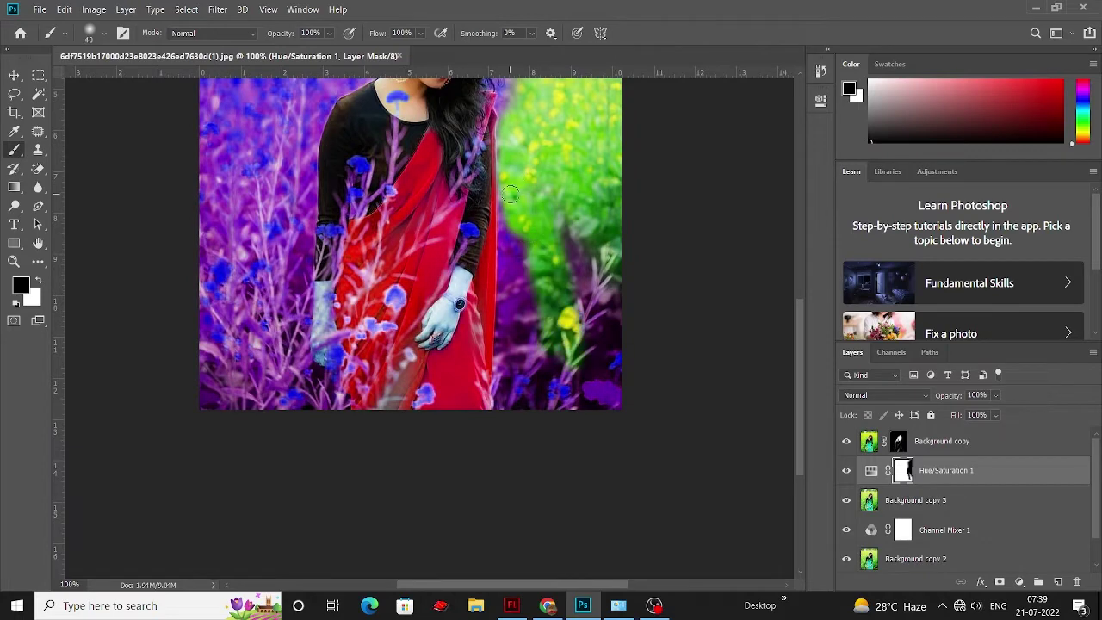
scroll(511, 160, down, 1)
mouse_move(517, 310)
mouse_down()
mouse_move(511, 194)
mouse_move(513, 360)
mouse_up()
mouse_move(526, 315)
mouse_down()
mouse_move(573, 216)
mouse_move(520, 280)
mouse_move(362, 241)
mouse_up()
scroll(544, 344, up, 5)
mouse_move(362, 190)
mouse_down()
mouse_move(566, 154)
mouse_move(284, 215)
mouse_up()
scroll(284, 215, down, 2)
mouse_move(259, 258)
mouse_down()
mouse_move(439, 166)
mouse_move(310, 292)
mouse_move(435, 172)
mouse_move(451, 439)
mouse_move(473, 455)
mouse_up()
scroll(473, 455, up, 3)
scroll(516, 253, up, 2)
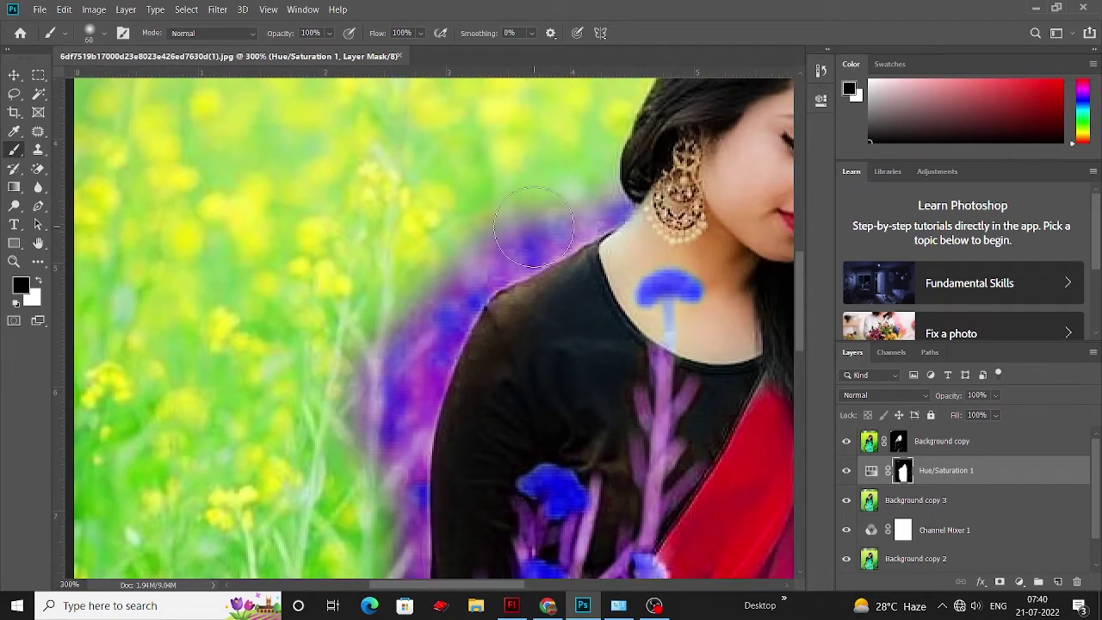
With a larger brush, restore the grass along the shoulder edge and lower field.
key(bracketright)
mouse_move(617, 177)
mouse_down()
mouse_move(408, 249)
mouse_move(466, 277)
mouse_move(452, 323)
mouse_up()
scroll(451, 323, down, 2)
drag(456, 250, 379, 361)
scroll(378, 362, down, 2)
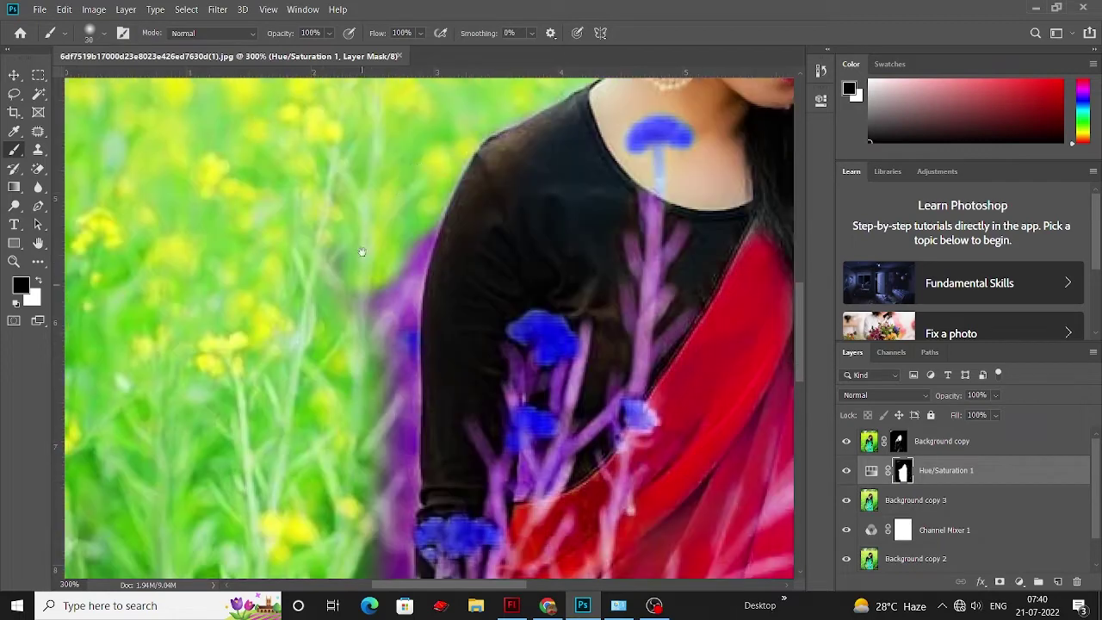
mouse_move(435, 232)
mouse_down()
mouse_move(416, 266)
mouse_move(361, 517)
mouse_up()
scroll(396, 362, down, 1)
scroll(361, 182, up, 1)
scroll(361, 182, down, 2)
scroll(298, 363, down, 2)
mouse_move(379, 379)
mouse_down()
mouse_move(404, 481)
mouse_move(431, 378)
mouse_move(400, 422)
mouse_move(431, 517)
mouse_up()
scroll(400, 422, down, 1)
scroll(430, 481, down, 1)
drag(396, 430, 388, 388)
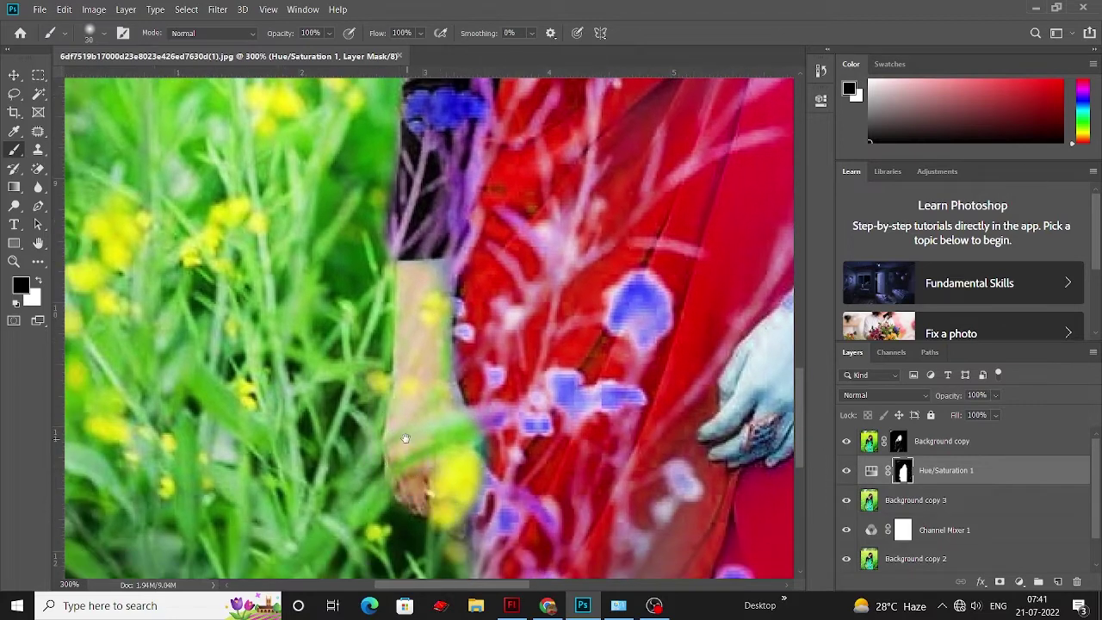
scroll(580, 332, right, 1)
Touch up fine details with a smaller brush, restoring the neck flower's yellow, then zoom out.
key([)
drag(579, 331, 511, 355)
scroll(568, 353, down, 1)
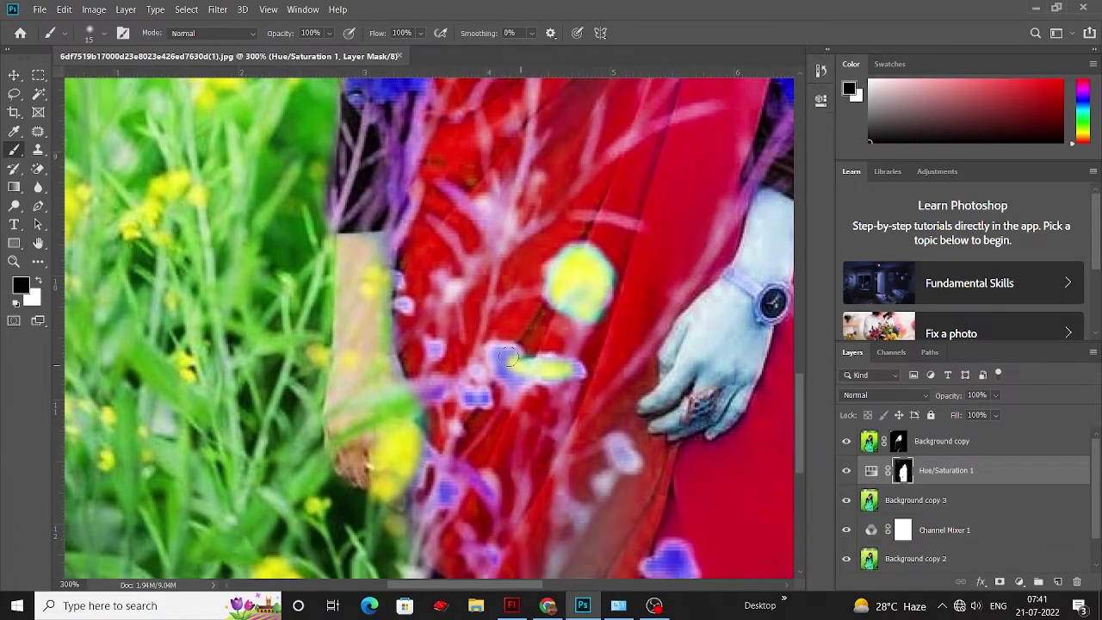
scroll(511, 355, up, 1)
scroll(430, 327, up, 1)
scroll(362, 293, up, 1)
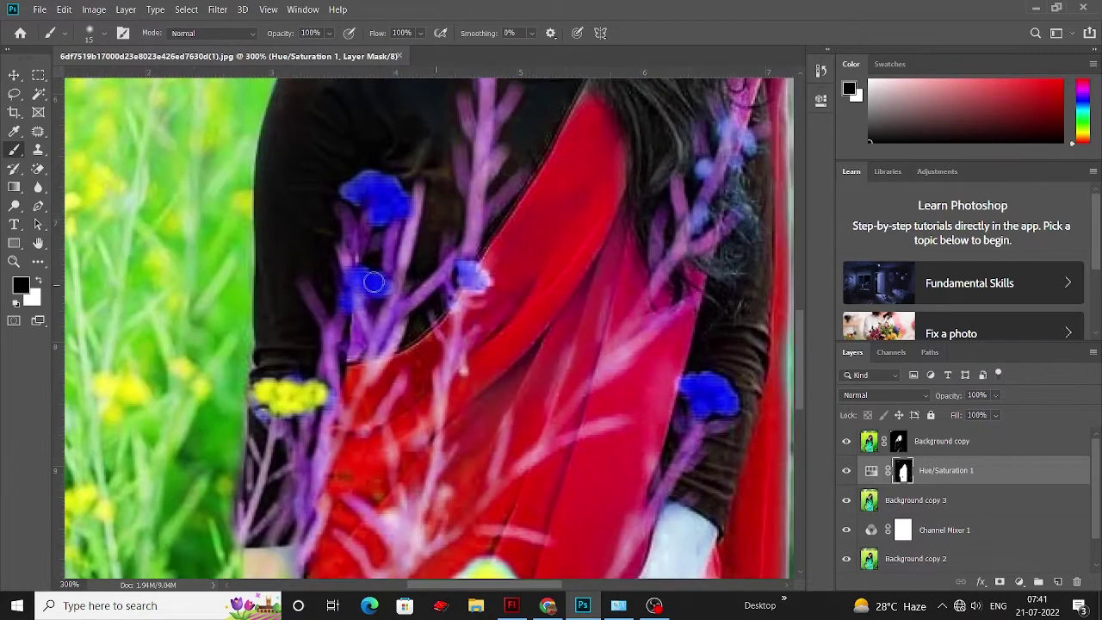
drag(365, 280, 351, 303)
scroll(351, 302, up, 1)
drag(430, 278, 469, 275)
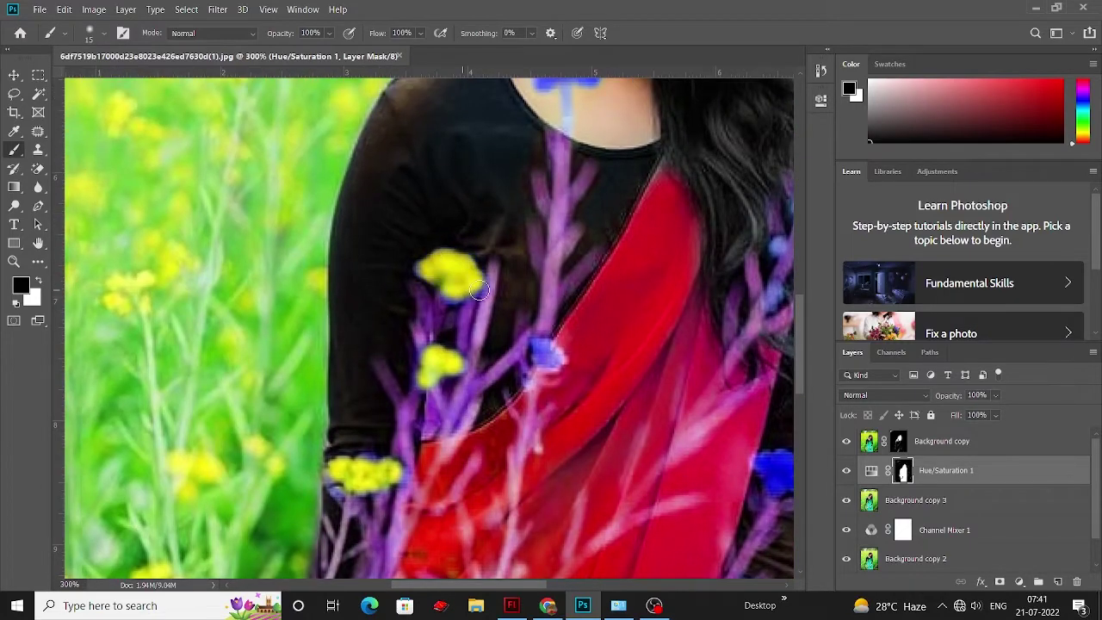
scroll(456, 266, up, 1)
drag(459, 189, 474, 196)
key(ctrl+minus)
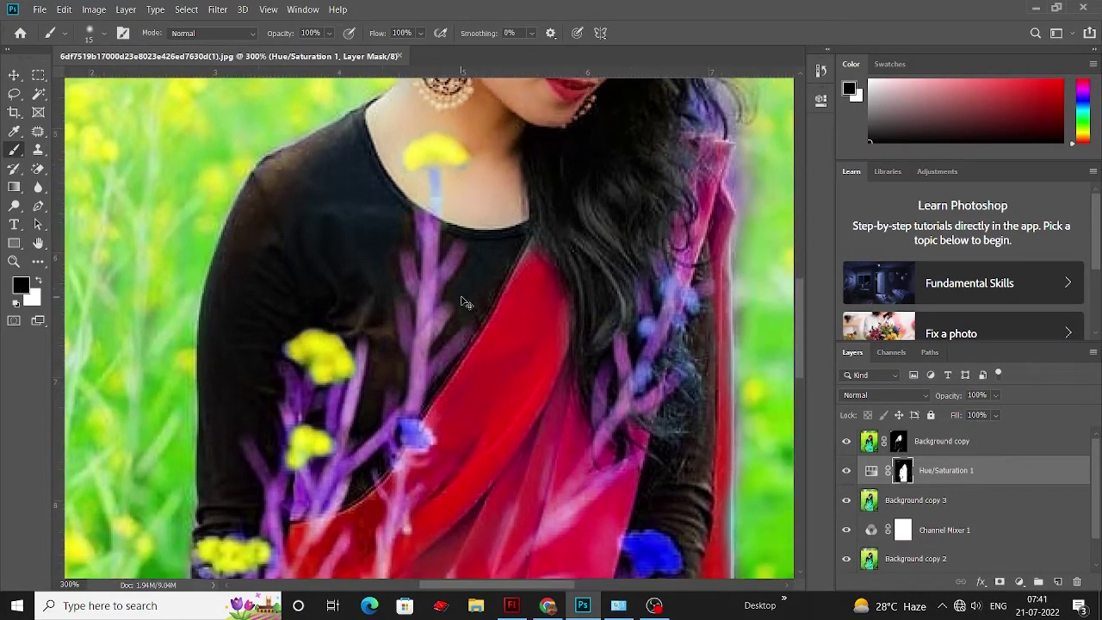
key(ctrl+minus)
click(846, 499)
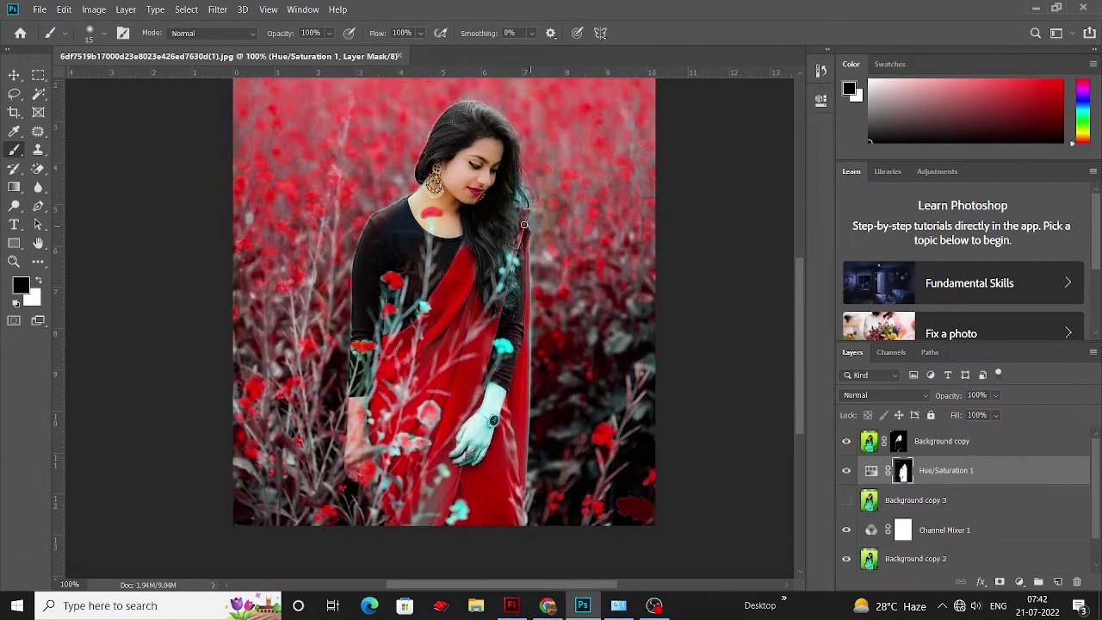
scroll(535, 202, down, 2)
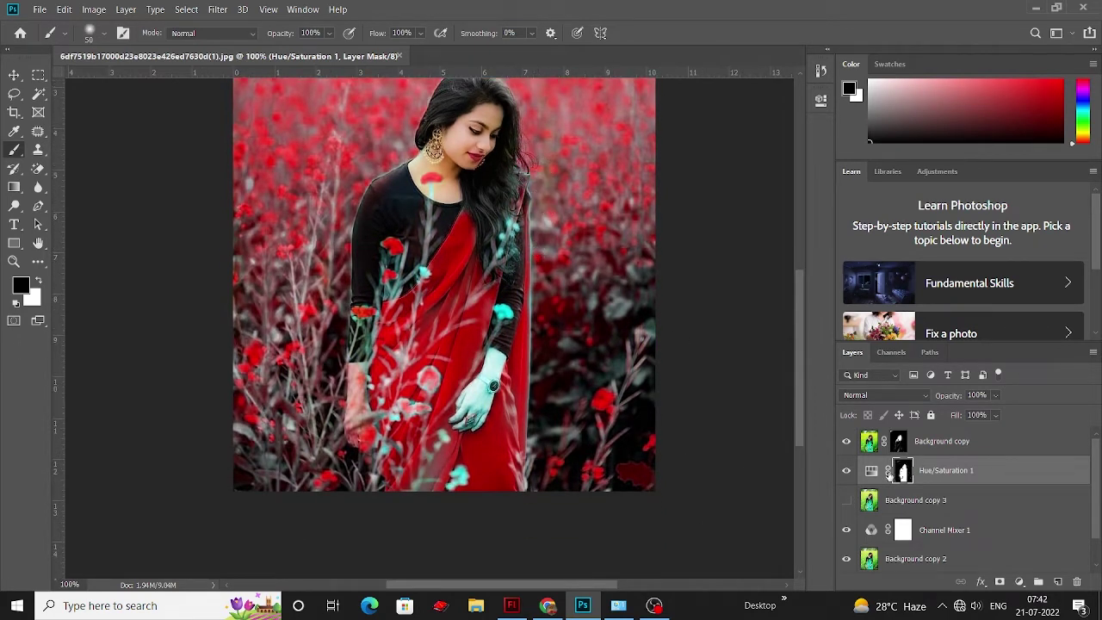
scroll(525, 231, down, 3)
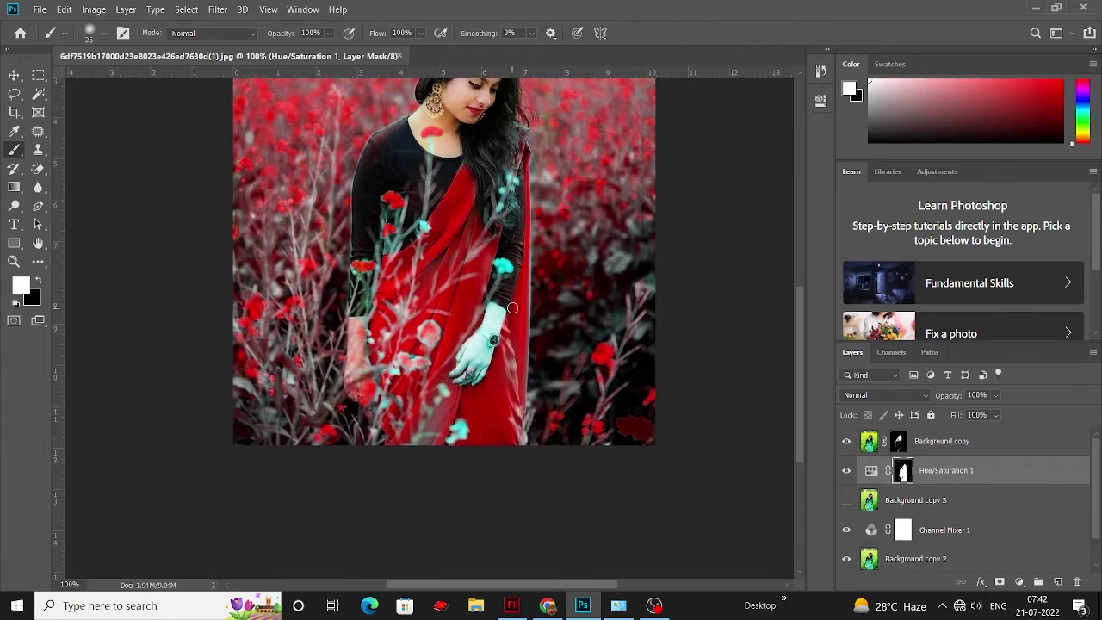
scroll(497, 311, up, 1)
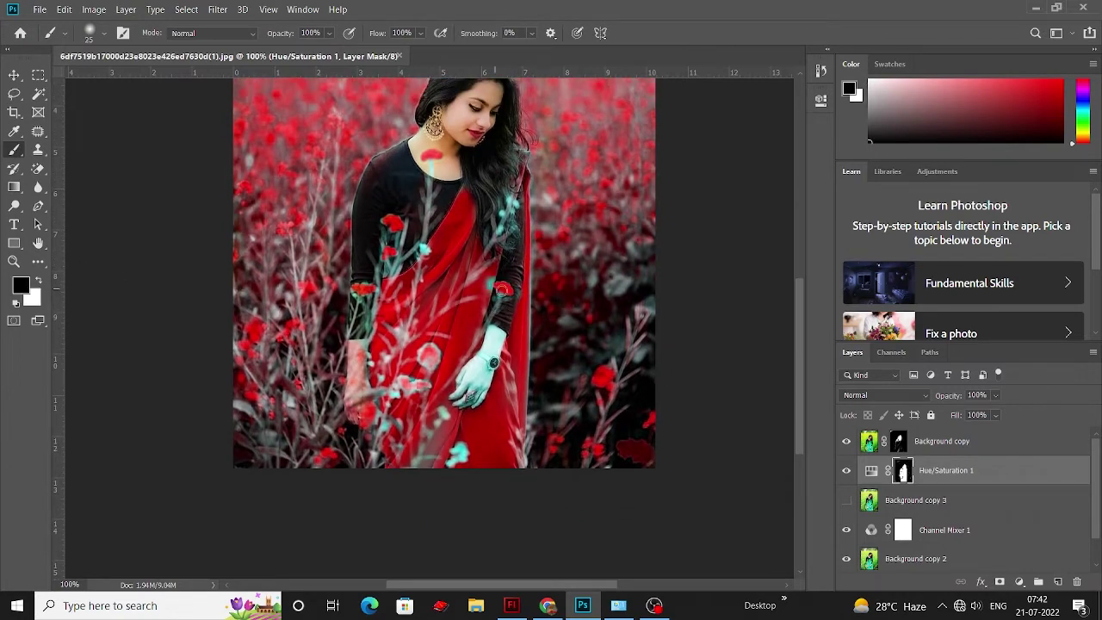
scroll(517, 315, up, 1)
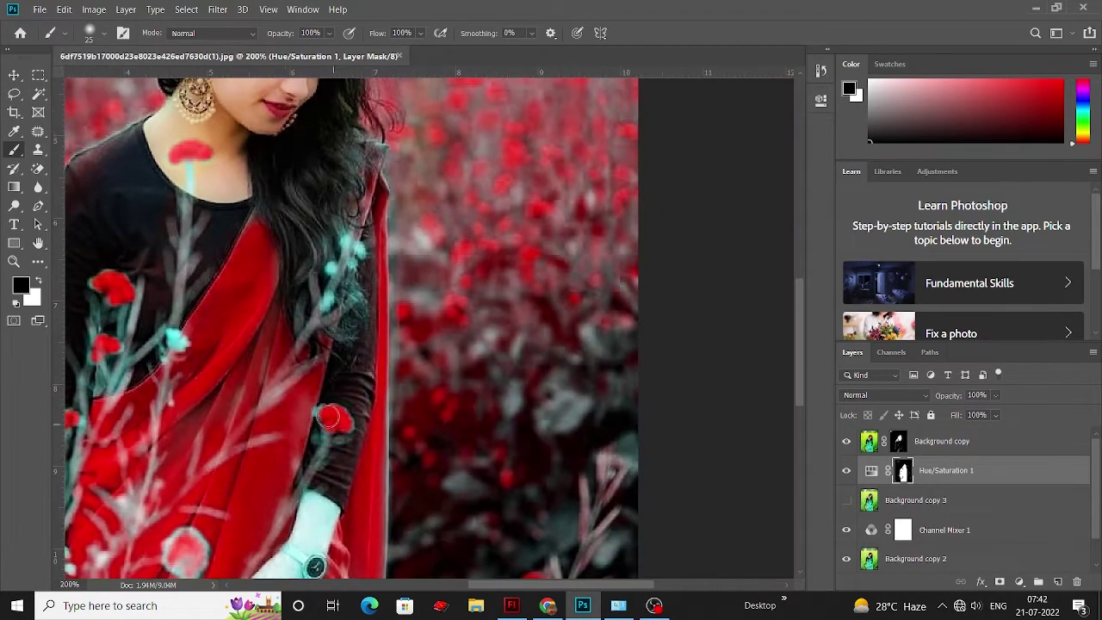
scroll(362, 388, left, 3)
scroll(430, 362, down, 3)
scroll(480, 370, down, 1)
scroll(465, 379, left, 1)
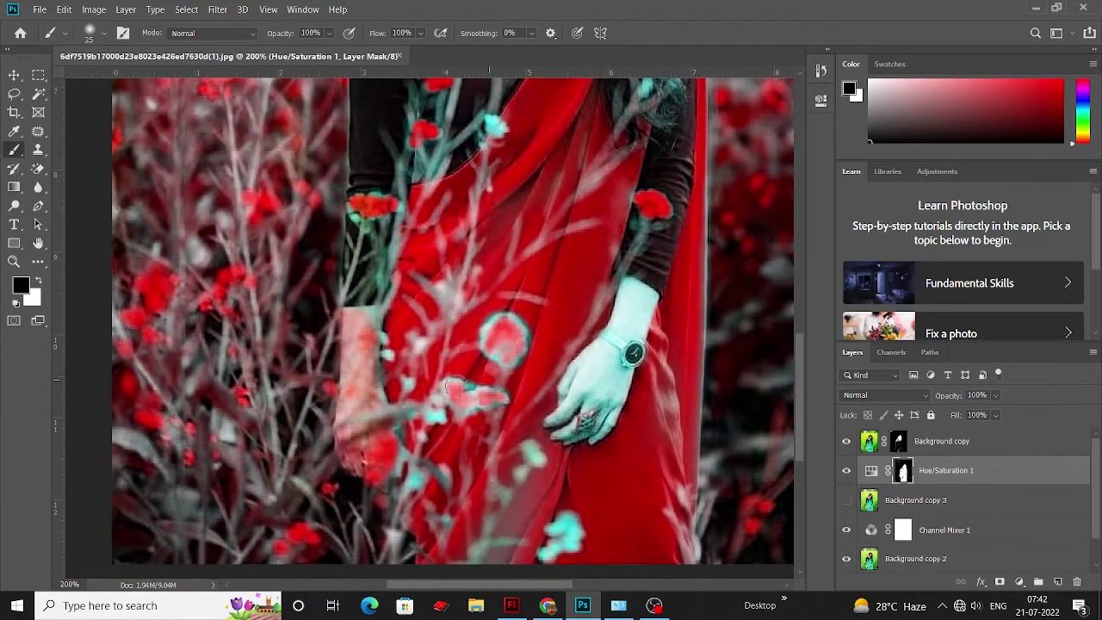
key(ctrl+z)
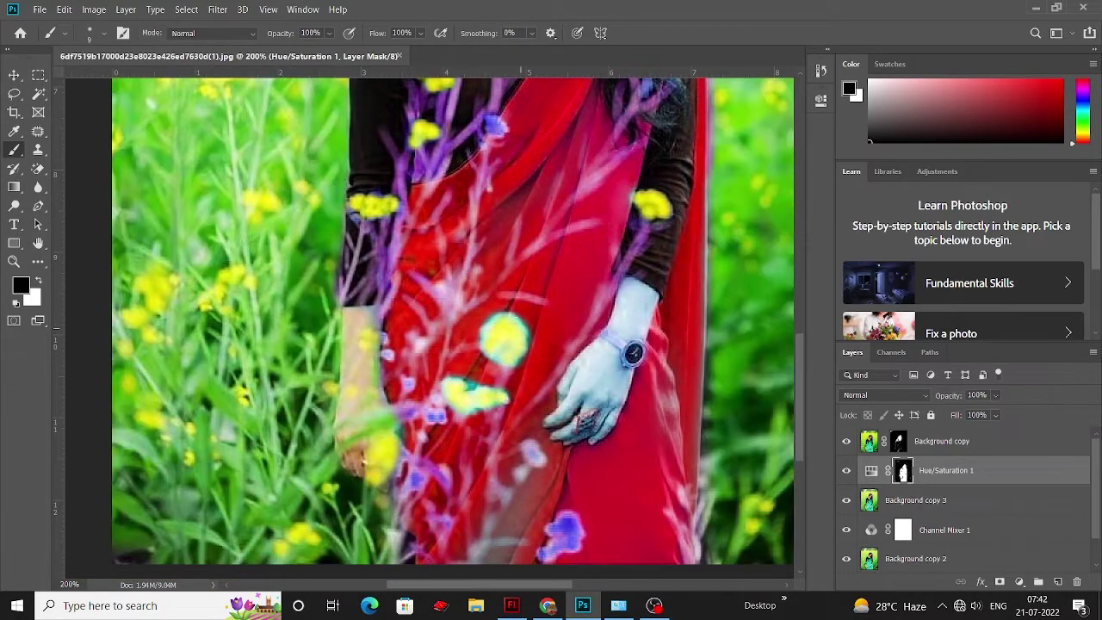
click(846, 499)
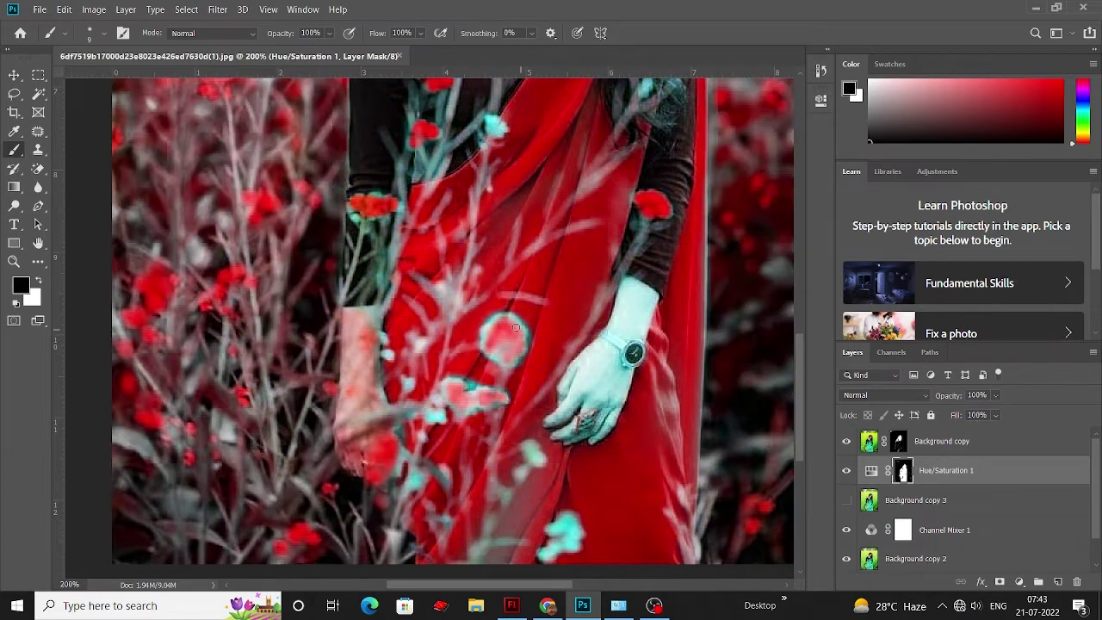
scroll(380, 320, up, 2)
scroll(447, 301, down, 1)
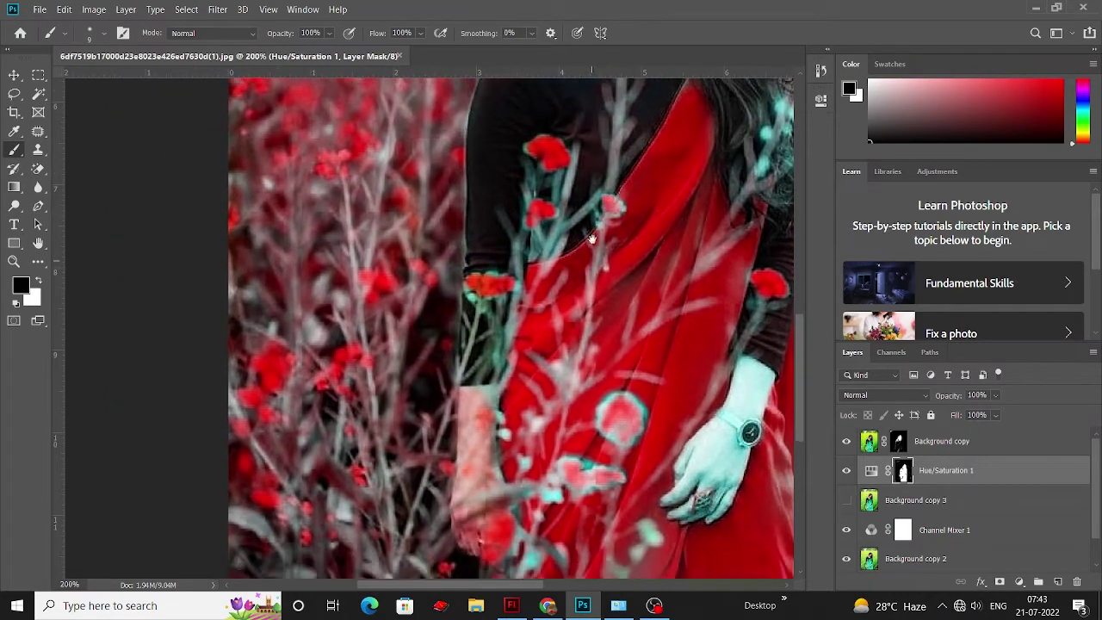
scroll(527, 277, down, 2)
drag(545, 282, 441, 282)
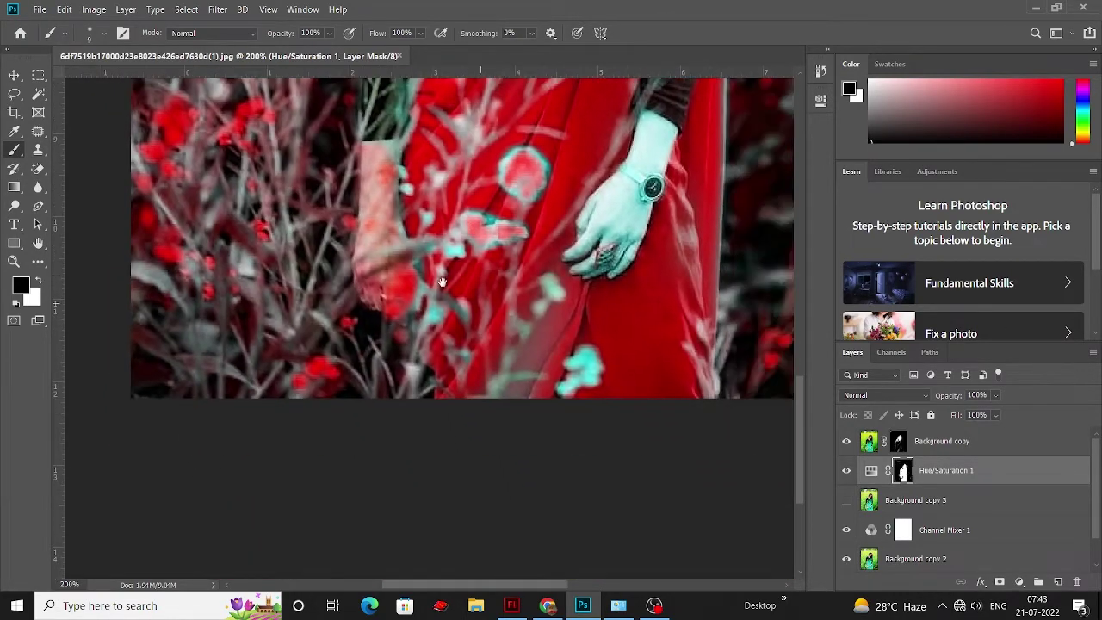
scroll(166, 323, up, 1)
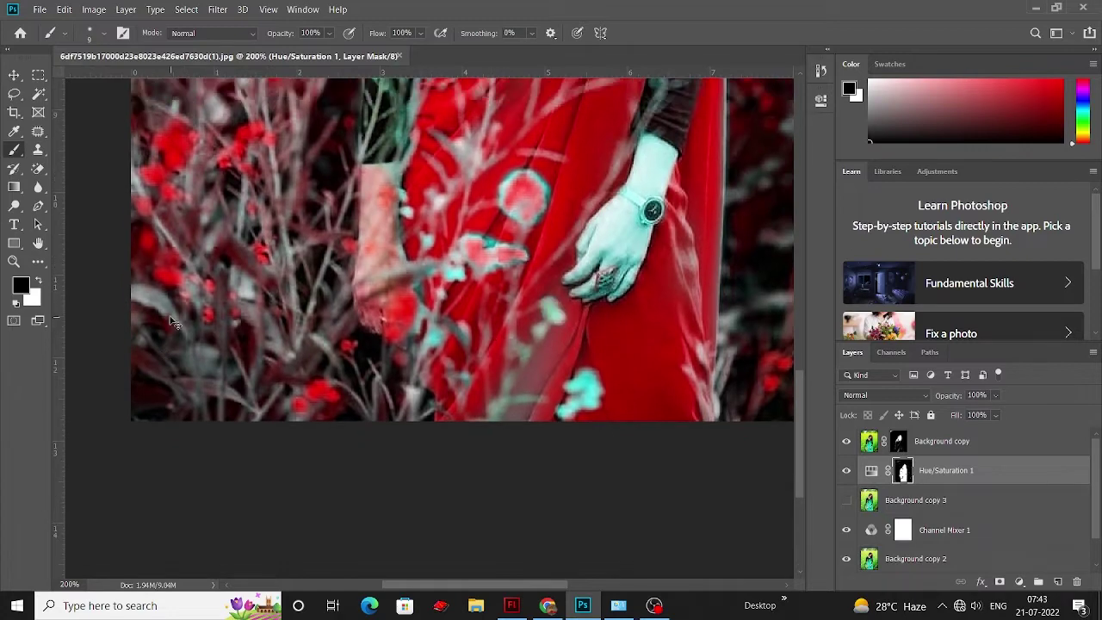
key(ctrl+minus)
key(ctrl+minus)
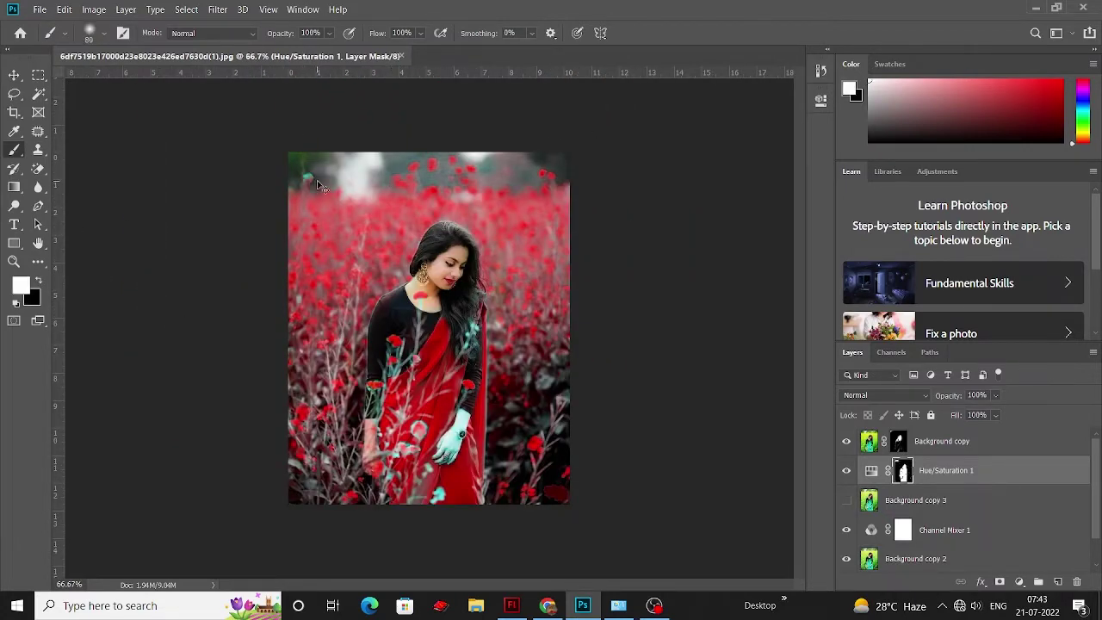
Paint black on the Hue/Saturation 1 mask over the wrist, hand and fingers.
scroll(488, 424, up, 2)
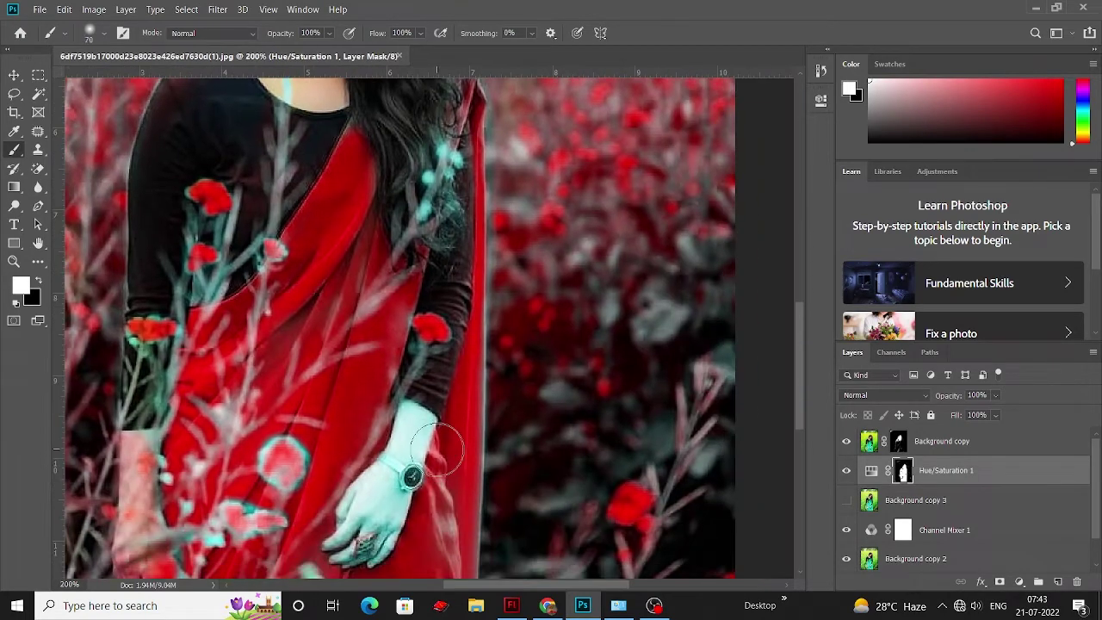
drag(424, 422, 394, 469)
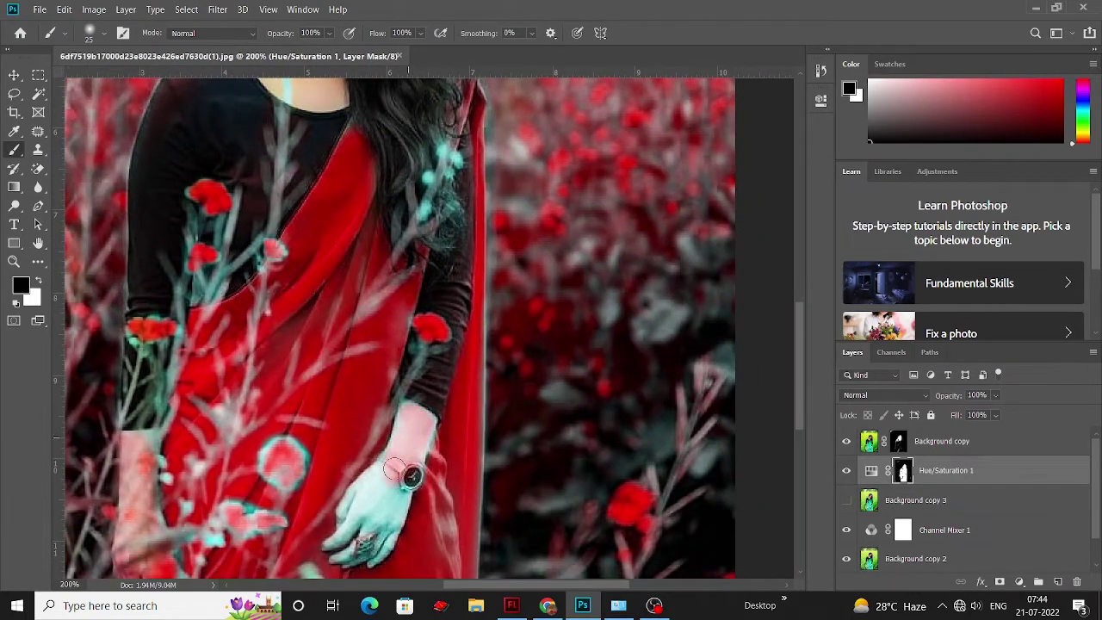
scroll(393, 457, up, 1)
scroll(326, 235, up, 1)
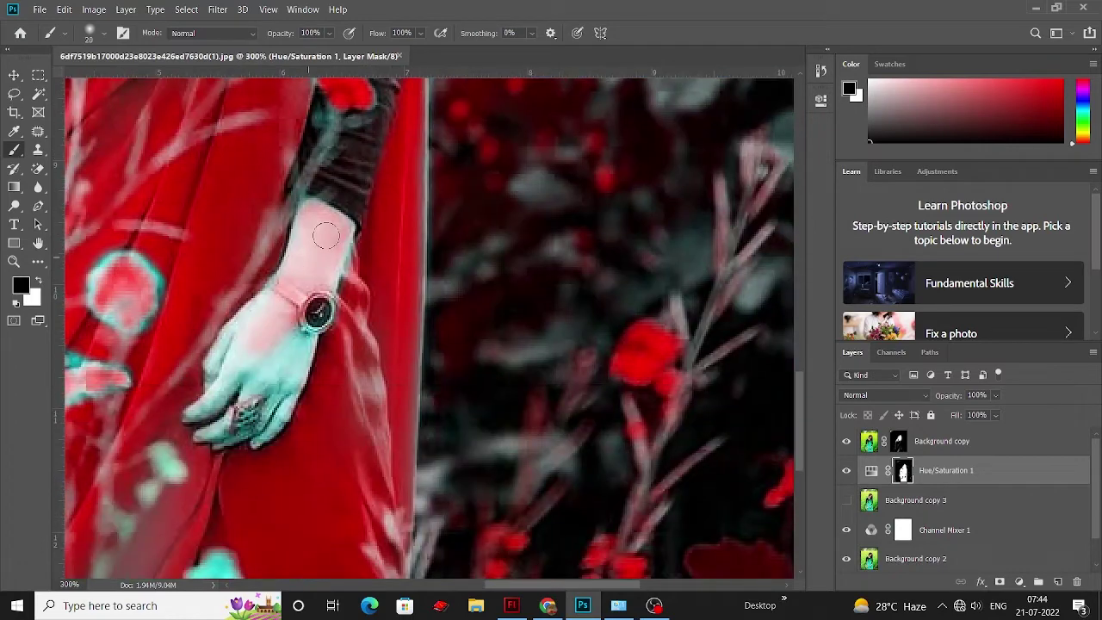
mouse_move(317, 309)
mouse_down()
mouse_move(210, 435)
mouse_move(234, 385)
mouse_up()
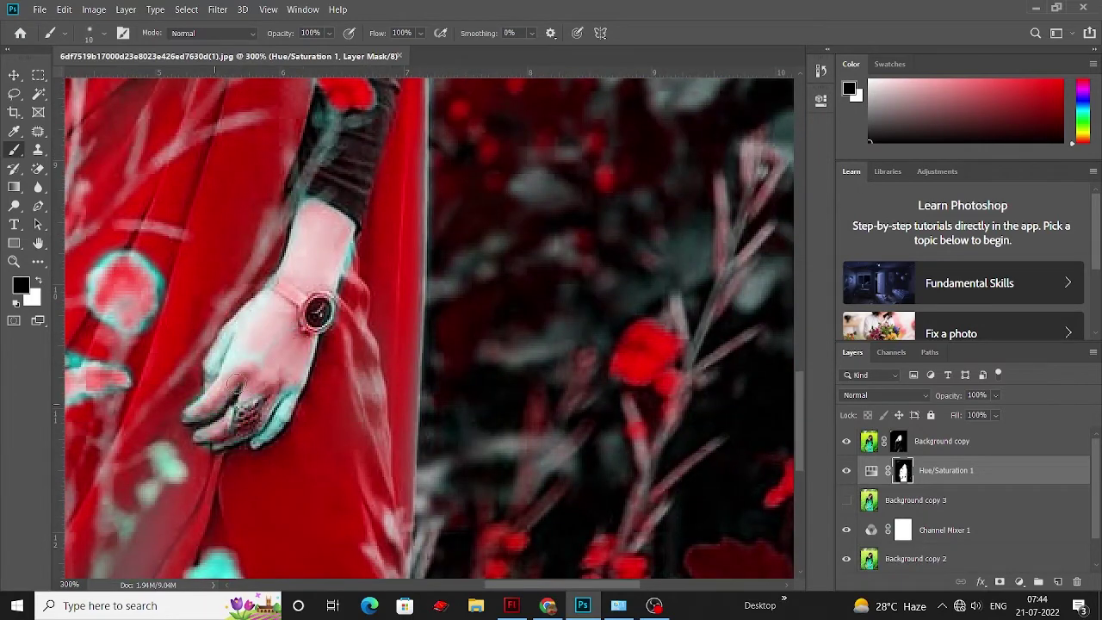
scroll(252, 308, down, 1)
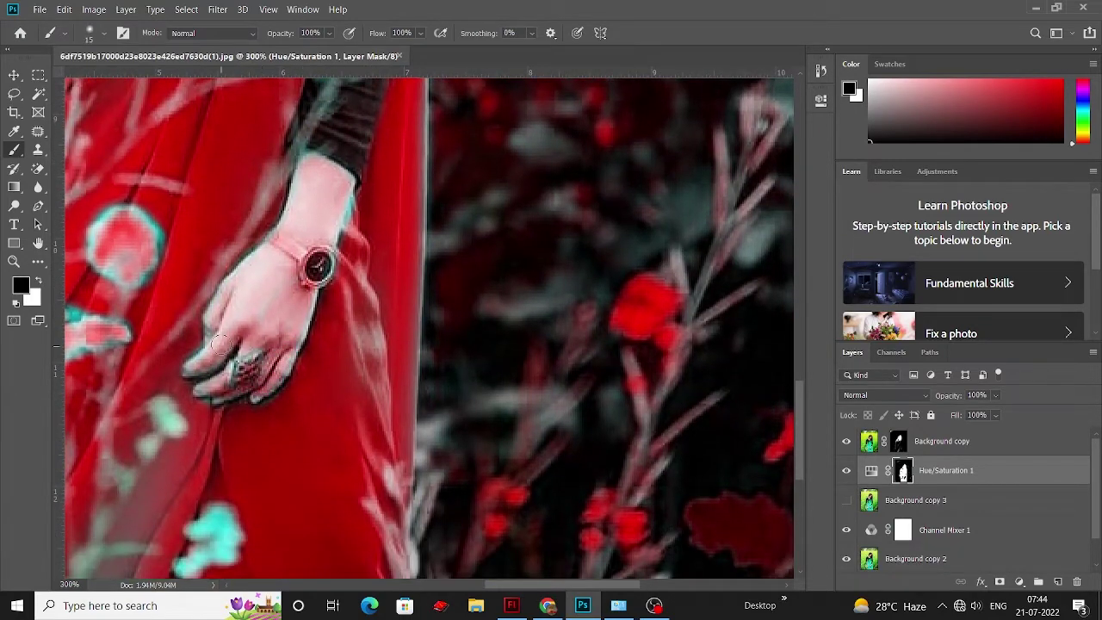
scroll(219, 345, up, 1)
scroll(385, 261, left, 1)
scroll(368, 328, left, 2)
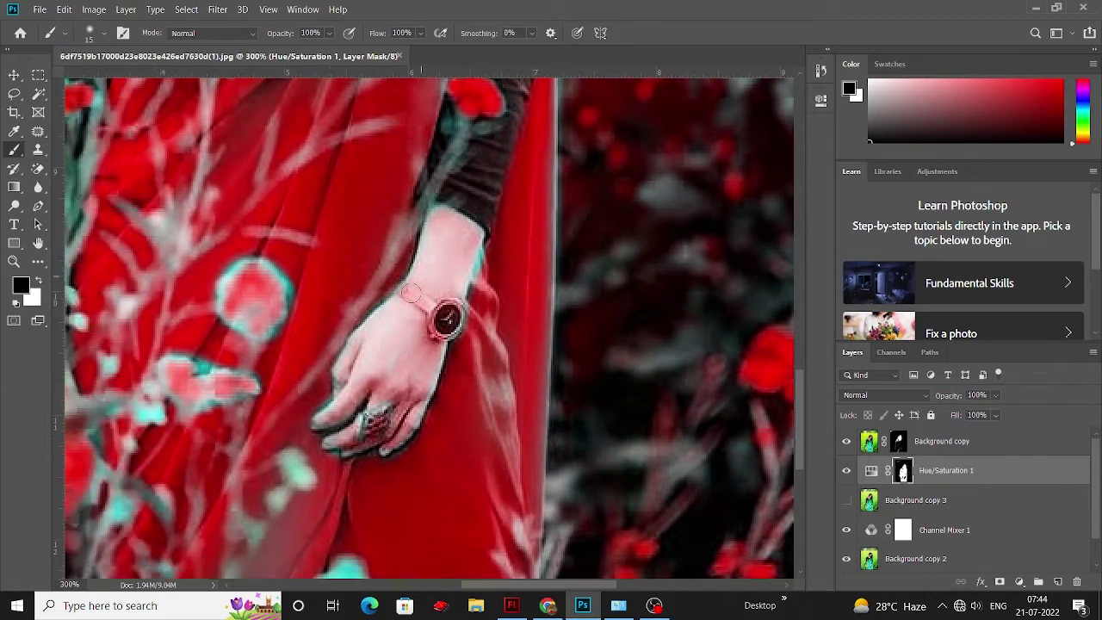
scroll(364, 428, down, 1)
scroll(379, 344, left, 2)
scroll(391, 268, left, 2)
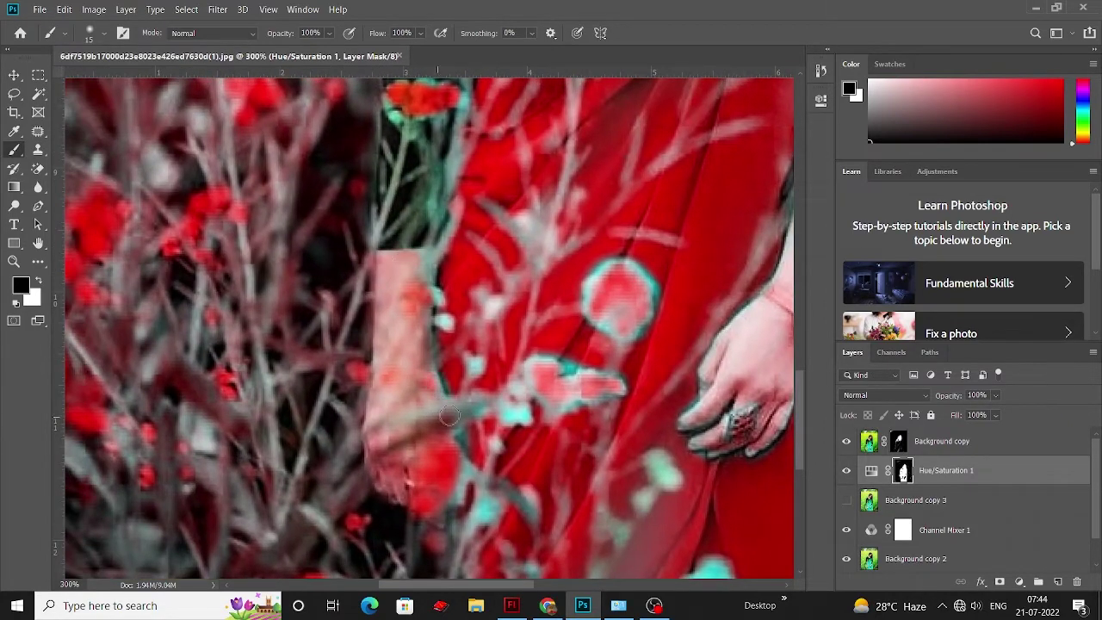
scroll(564, 407, down, 1)
Zoom out to see the whole photo and re-target the Hue/Saturation 1 mask.
click(944, 530)
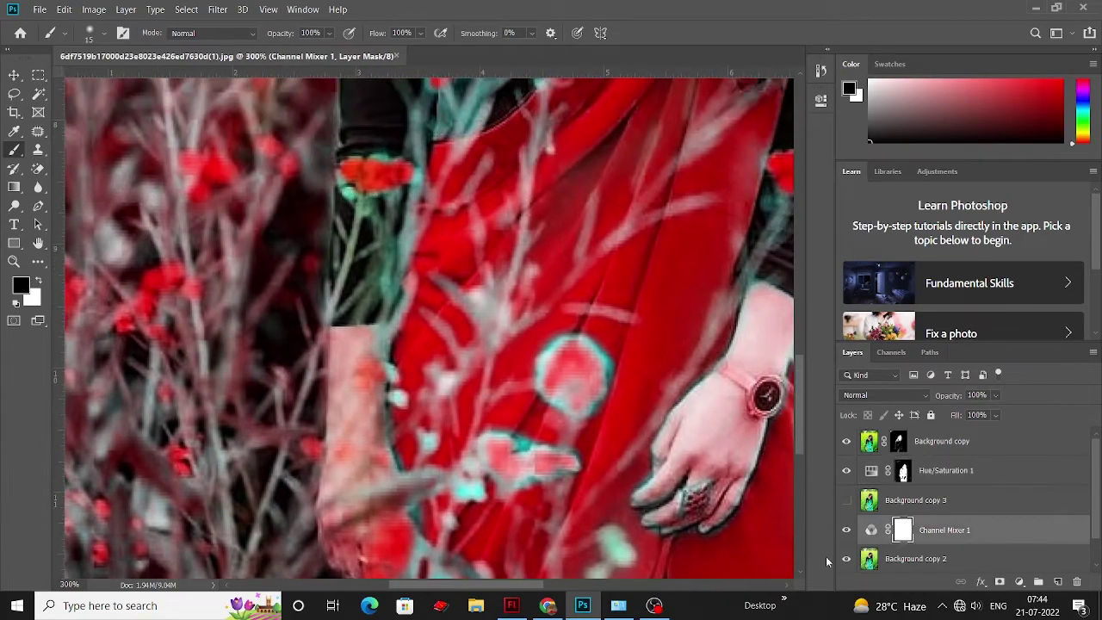
key(ctrl+1)
key(ctrl+minus)
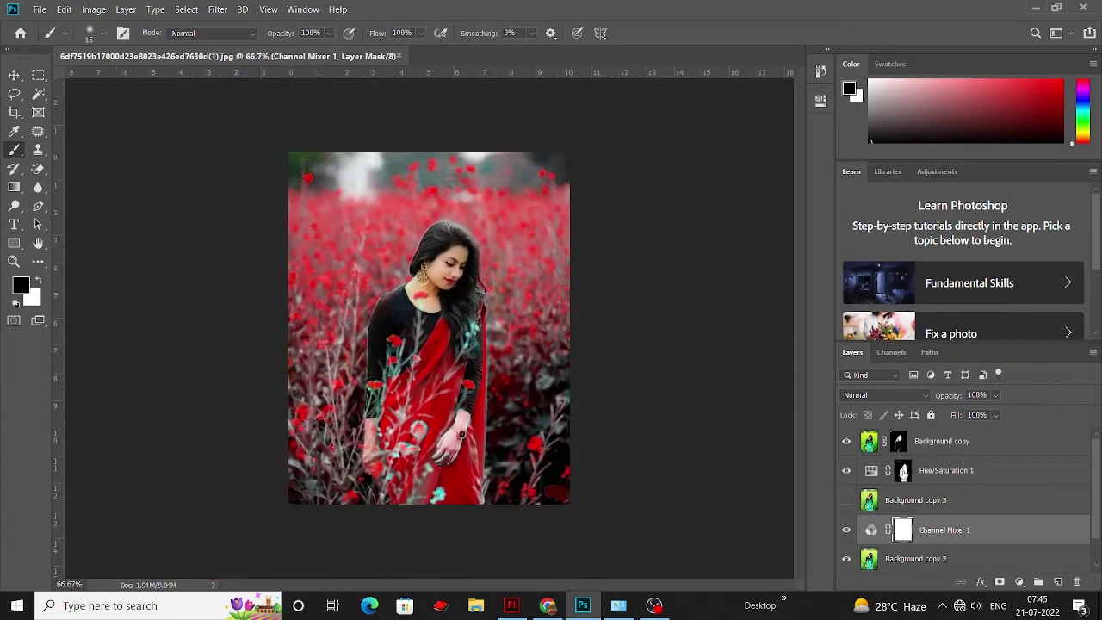
click(945, 470)
scroll(430, 434, up, 5)
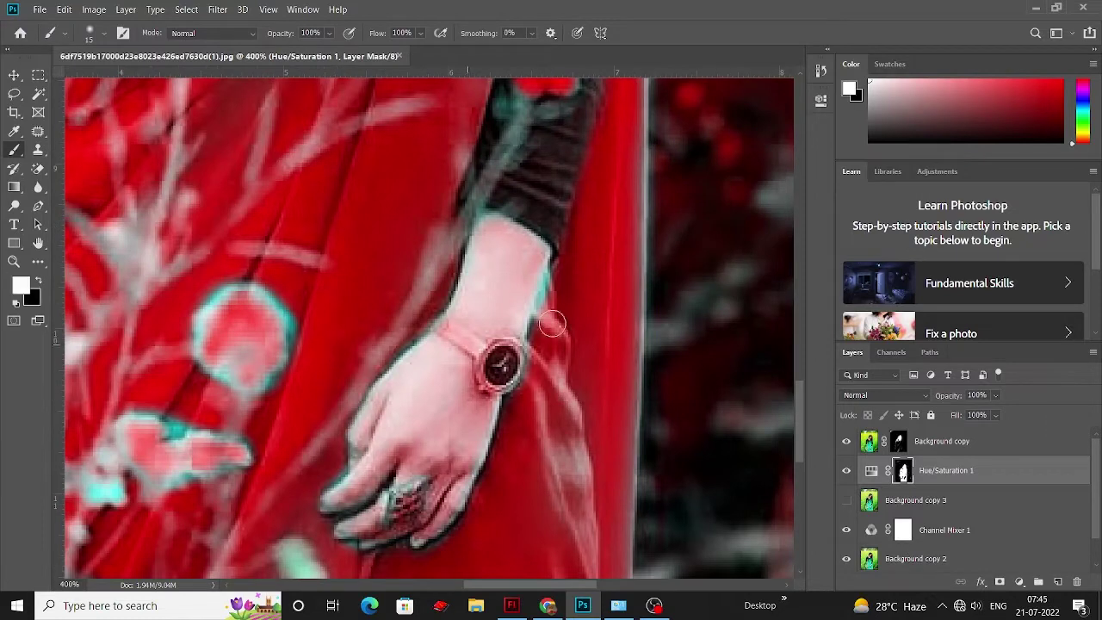
scroll(502, 438, down, 1)
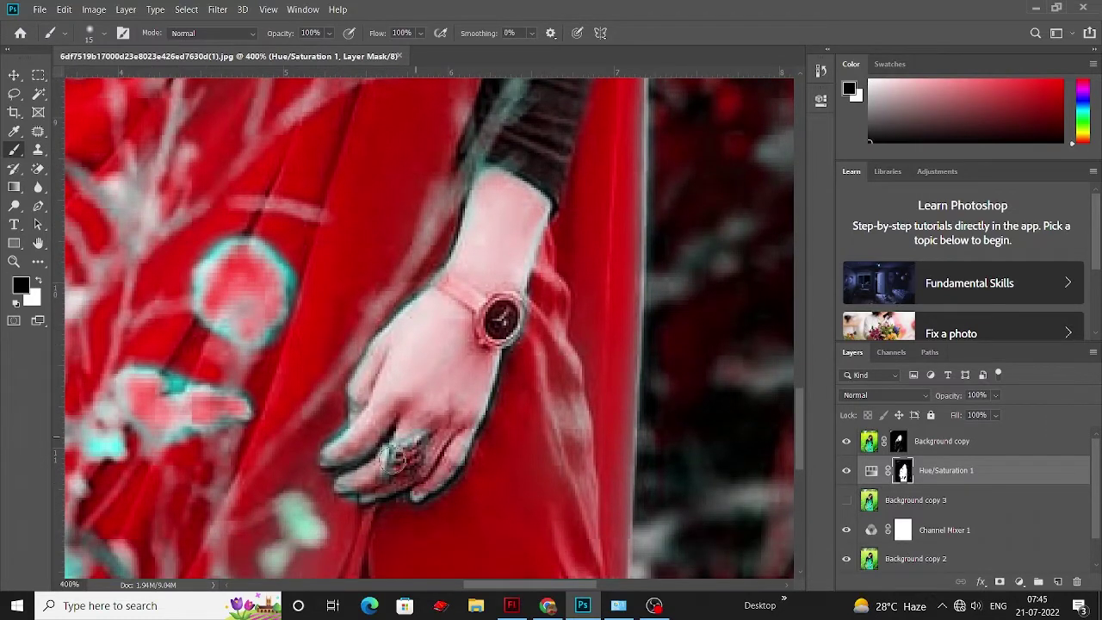
Review the Background copy mask, reset the Hue/Saturation 1 mask to black, and fit the full image.
click(871, 432)
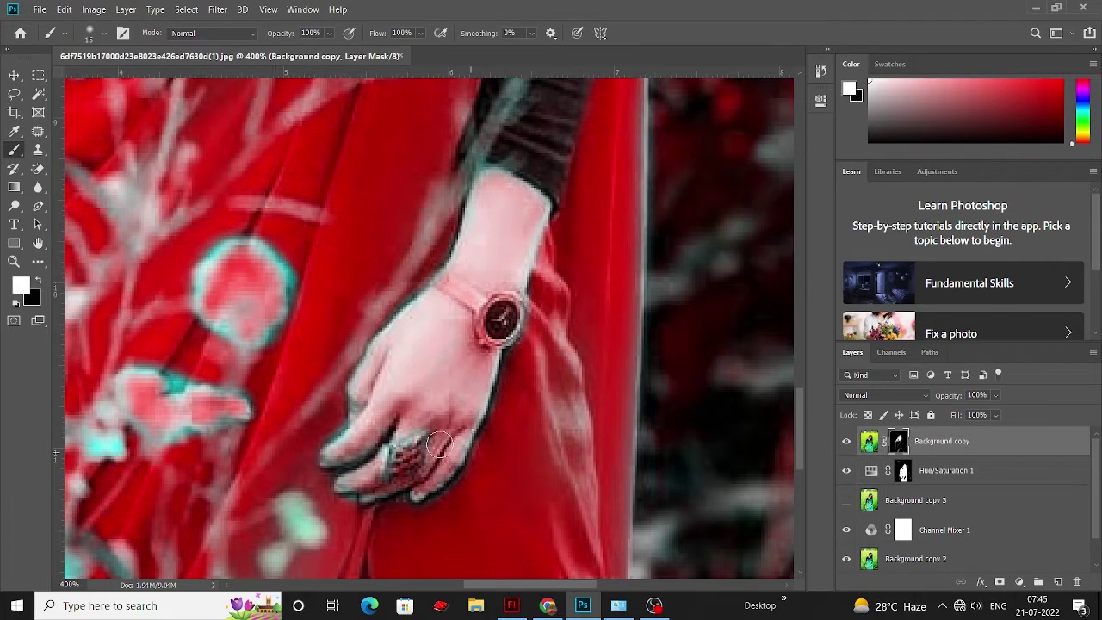
scroll(353, 444, down, 1)
scroll(525, 344, left, 2)
click(903, 471)
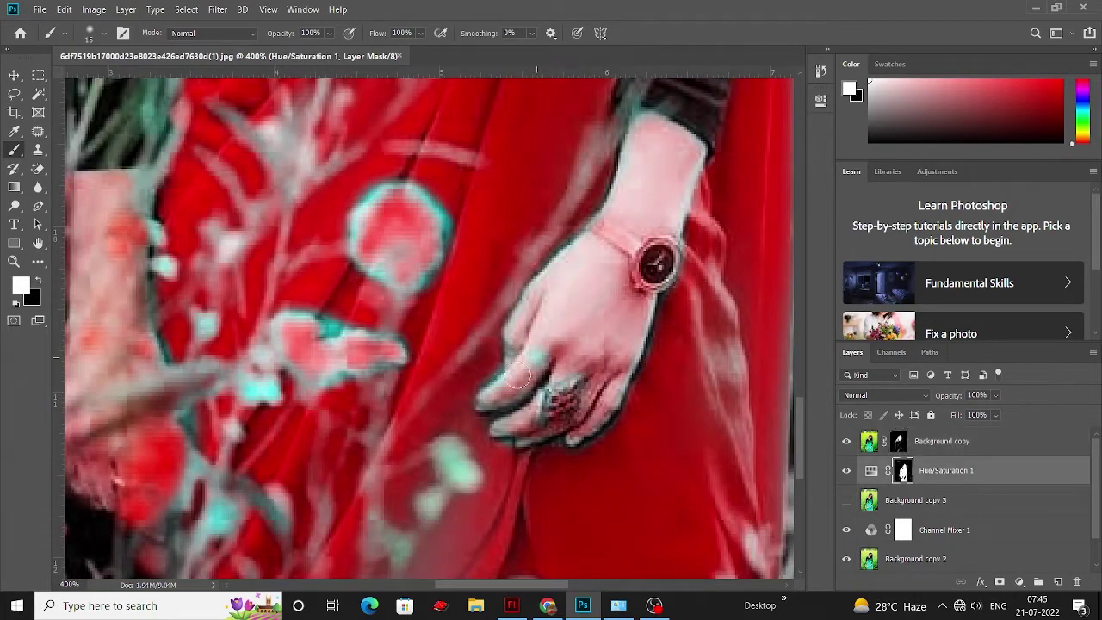
key(x)
mouse_move(647, 417)
mouse_down()
mouse_move(619, 393)
mouse_move(706, 404)
mouse_up()
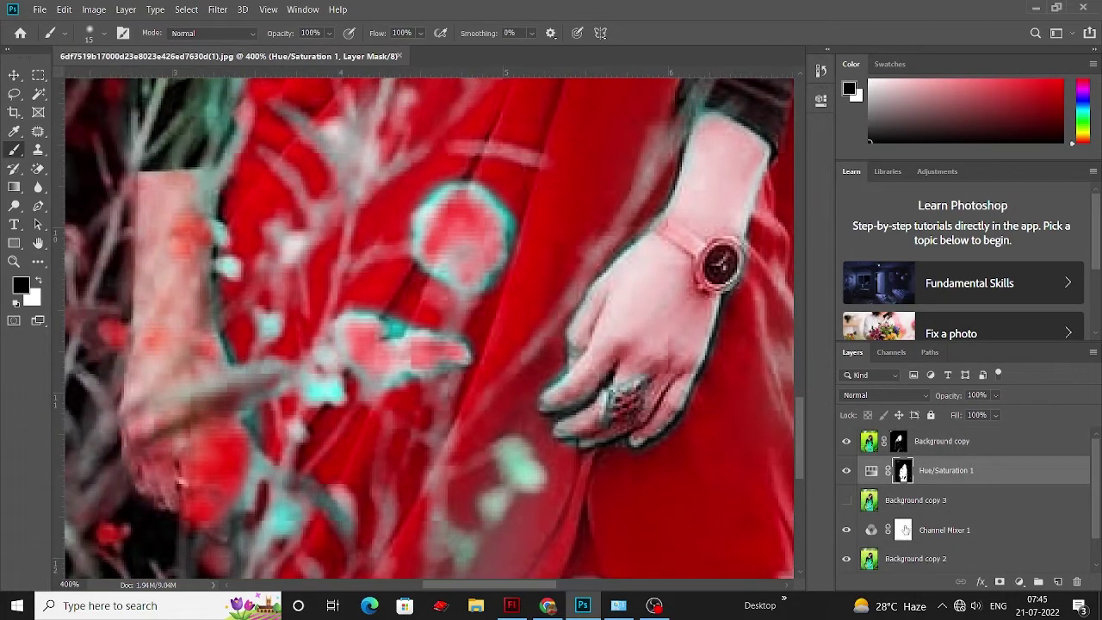
click(901, 529)
key(ctrl+1)
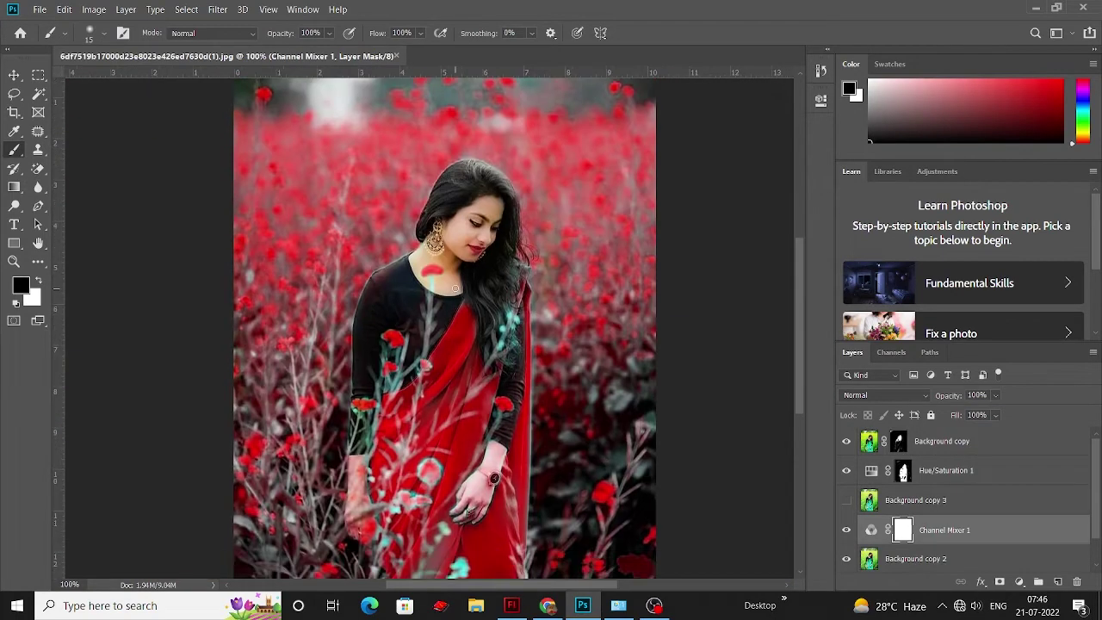
Try merging the upper layers, then undo the merge that turned the image green.
click(914, 499)
shift+click(912, 472)
right_click(933, 453)
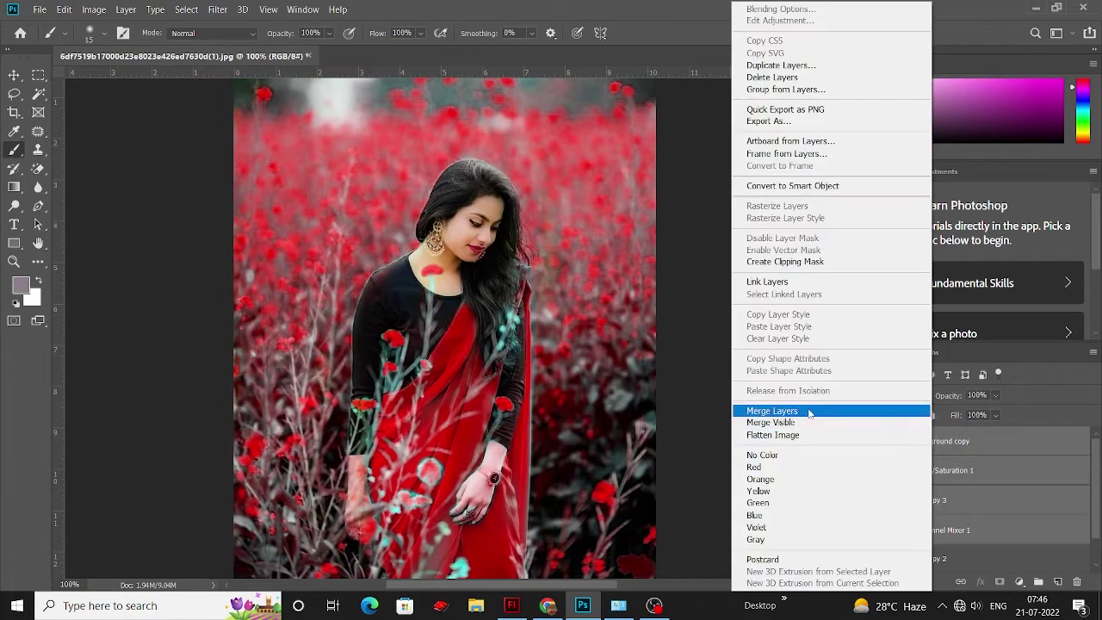
click(782, 409)
key(ctrl+z)
Delete the hidden Background copy 3 and merge the edit layers into one Background copy.
click(932, 501)
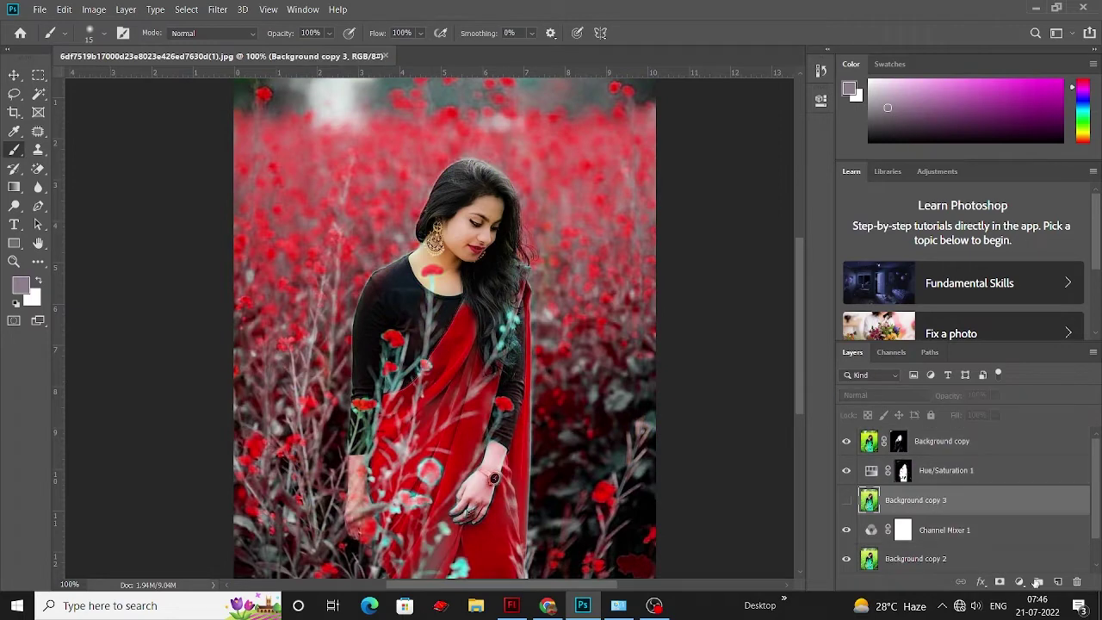
click(1075, 581)
key(Return)
click(938, 530)
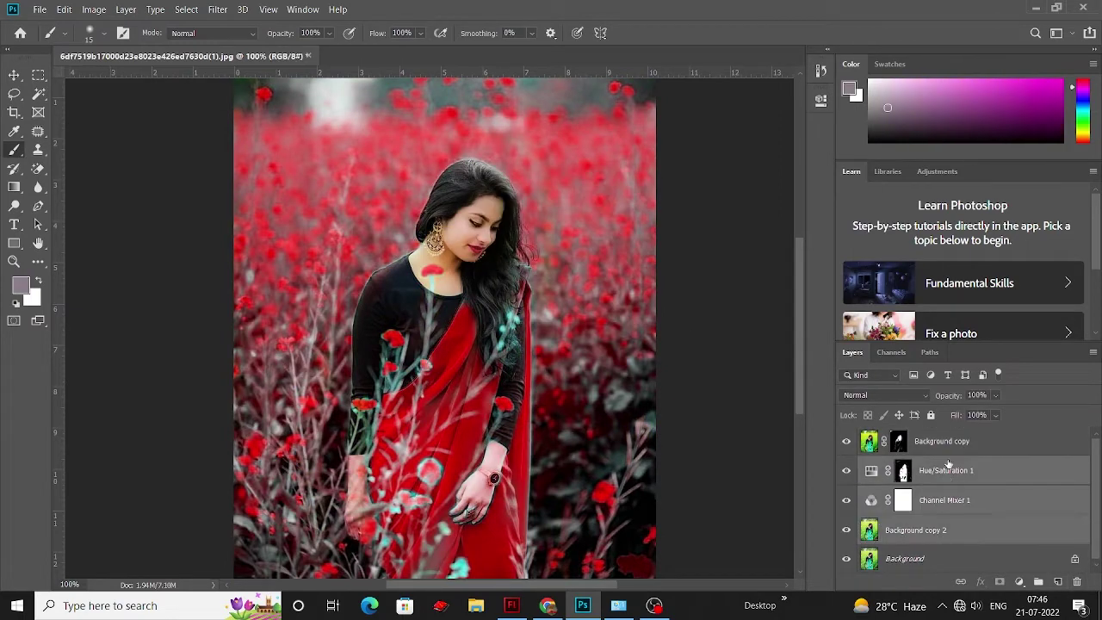
shift+click(942, 441)
right_click(947, 456)
click(779, 459)
click(848, 441)
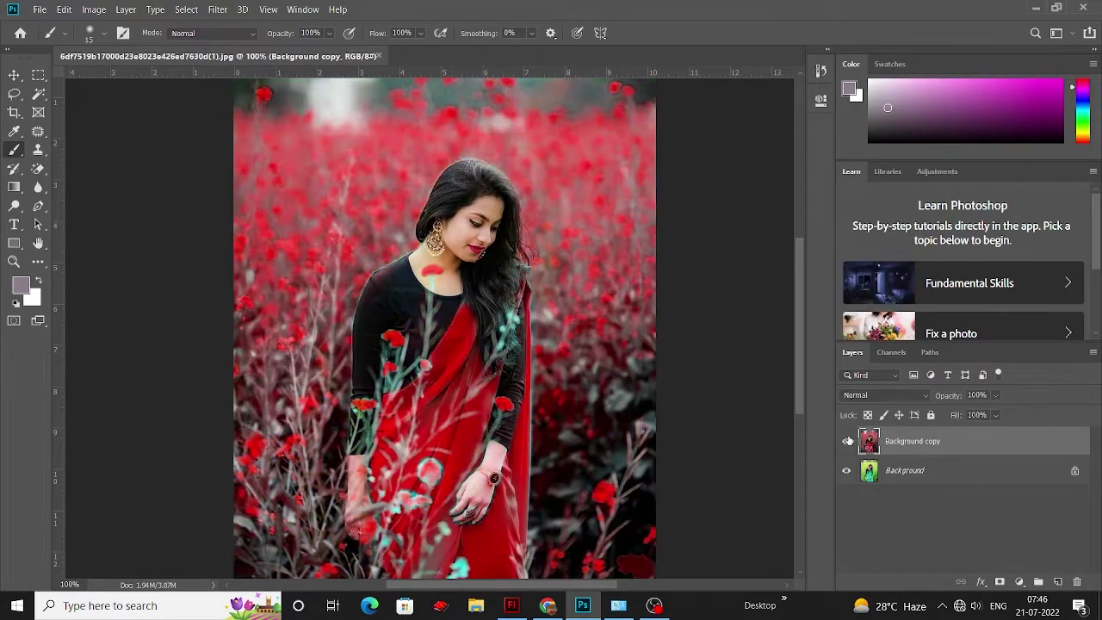
Reapply the last filter to blur the red field, then switch to the Move tool.
click(218, 10)
click(254, 21)
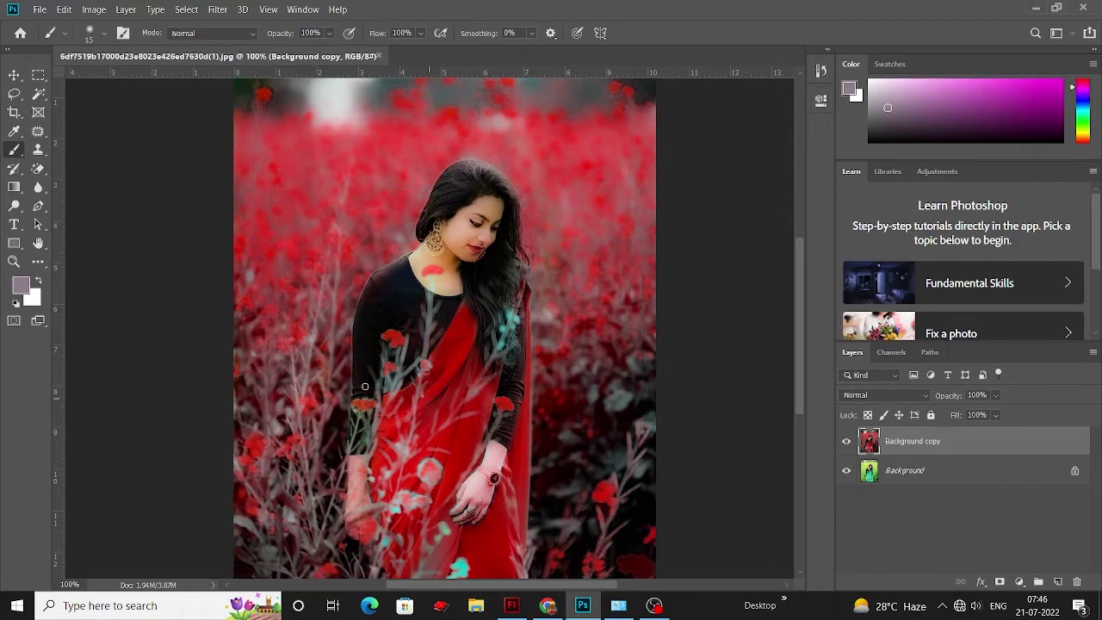
click(14, 76)
click(218, 10)
key(Escape)
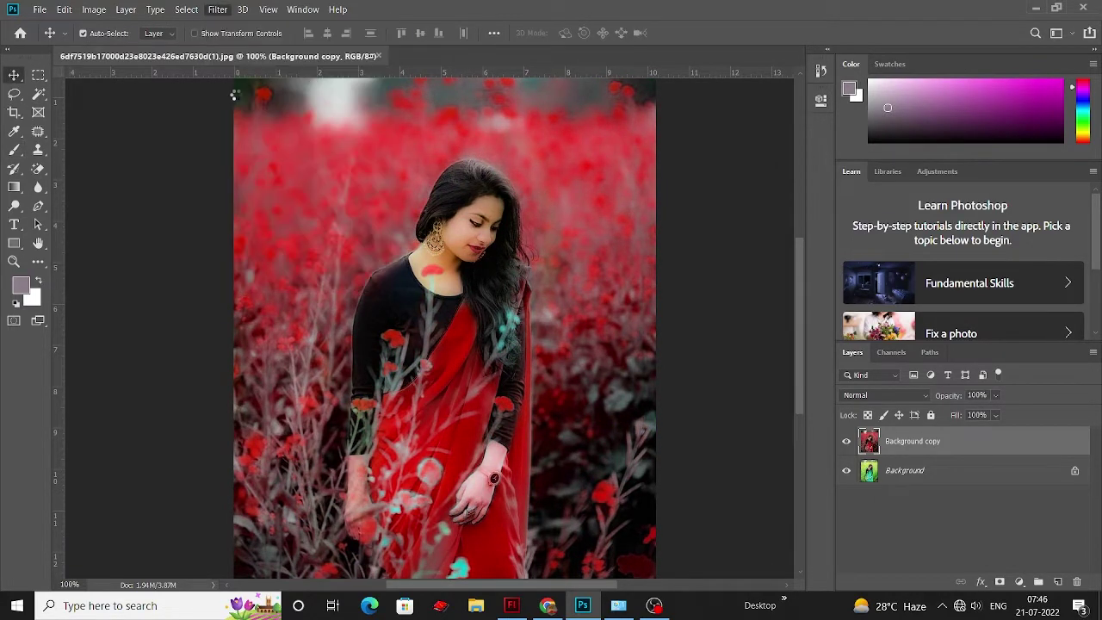
In Camera Raw's Color Mixer, shift Yellows toward red and reduce Reds and Purples saturation.
key(ctrl+shift+a)
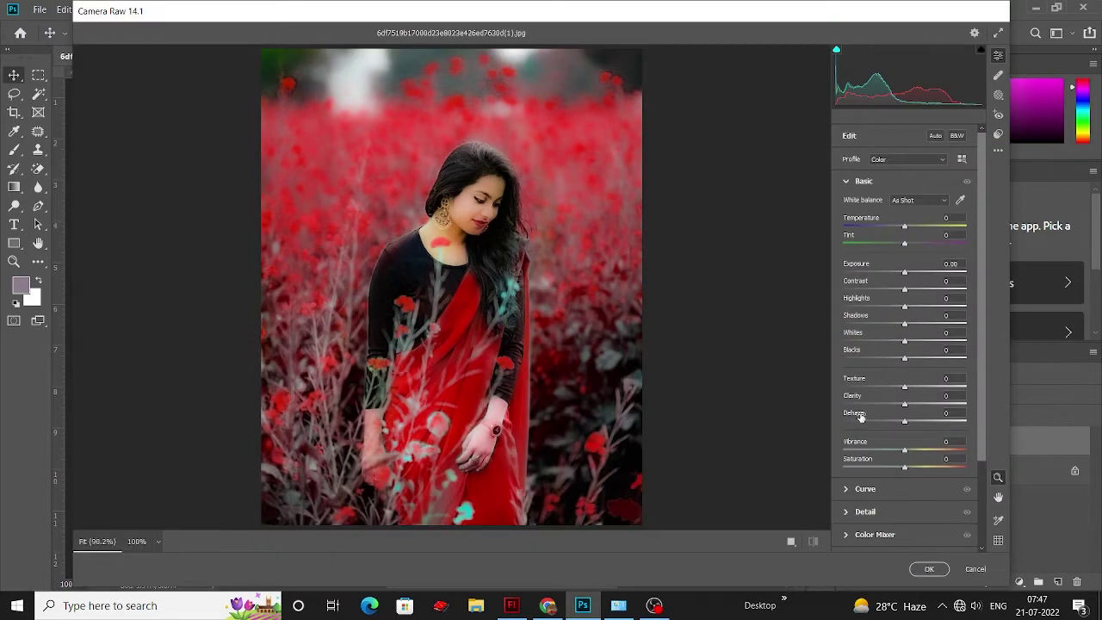
click(846, 537)
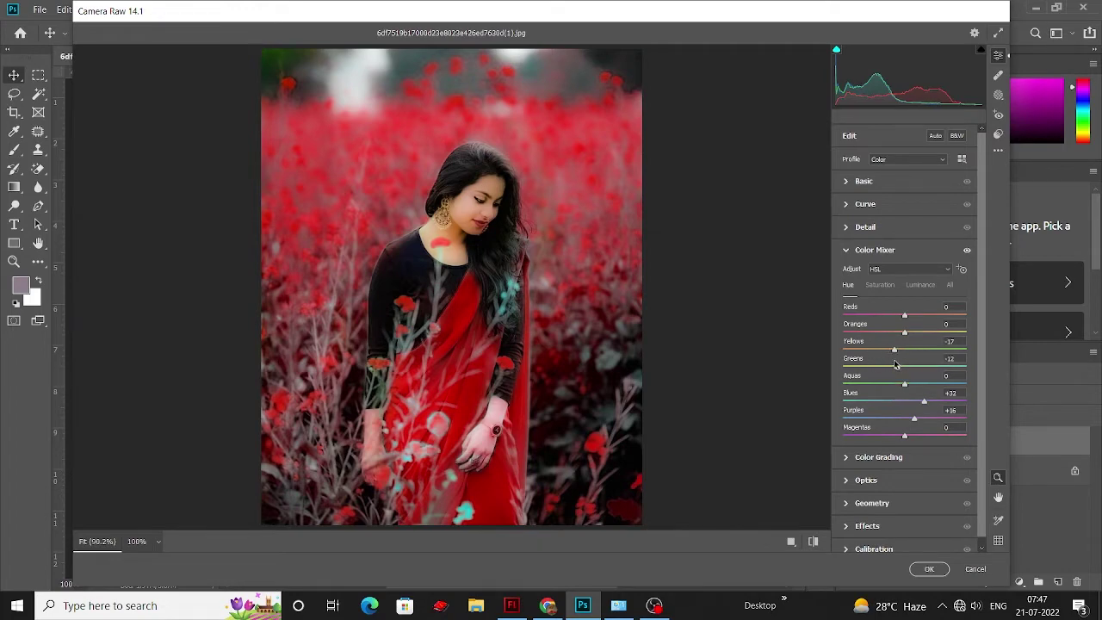
mouse_move(901, 349)
mouse_down()
mouse_move(927, 349)
mouse_move(904, 332)
mouse_up()
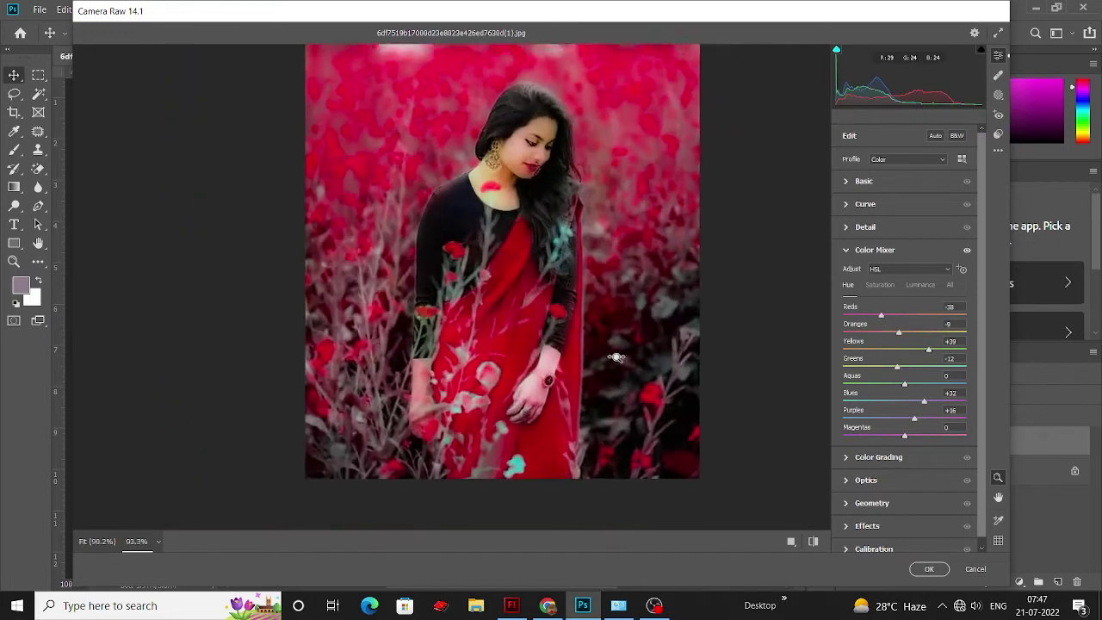
click(880, 285)
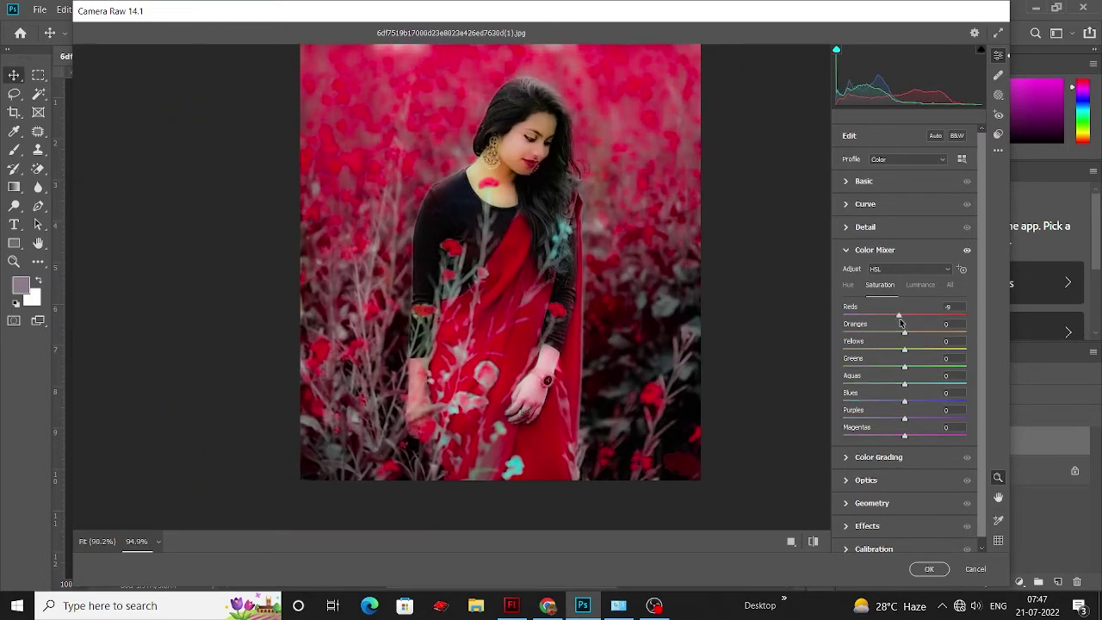
drag(904, 315, 897, 316)
drag(878, 416, 871, 418)
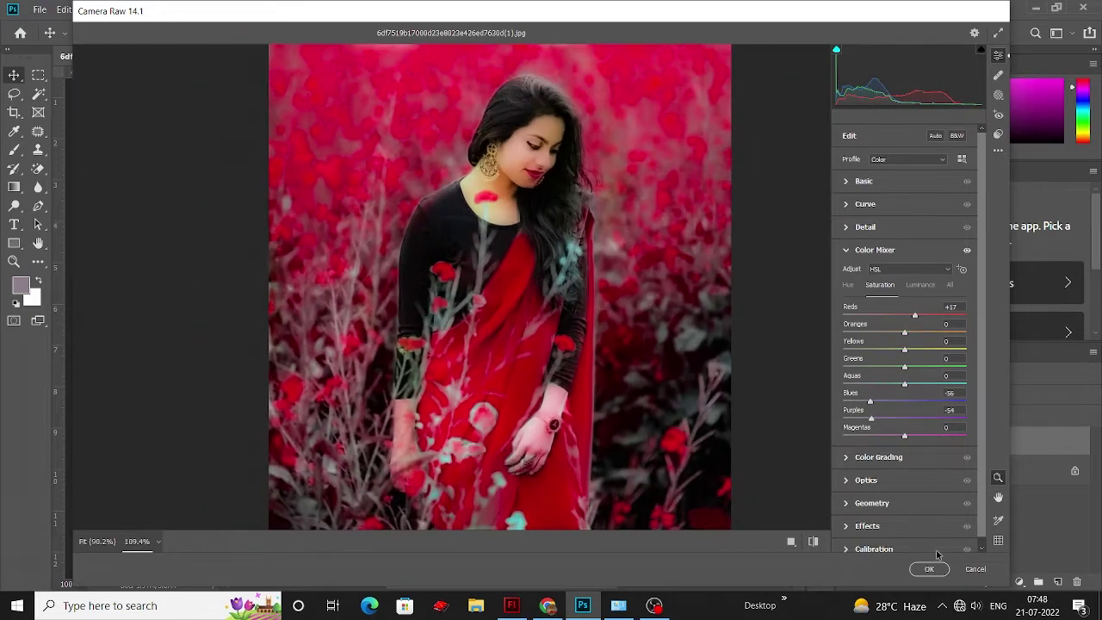
Darken Shadows to -43 in Basic and apply the Camera Raw filter.
click(848, 182)
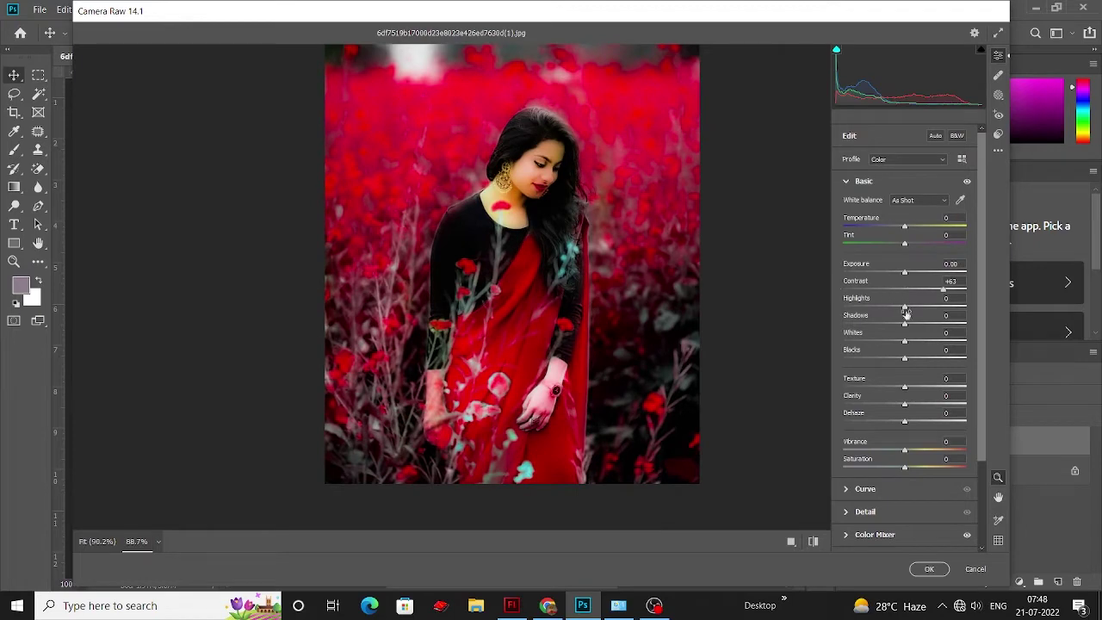
drag(902, 325, 878, 325)
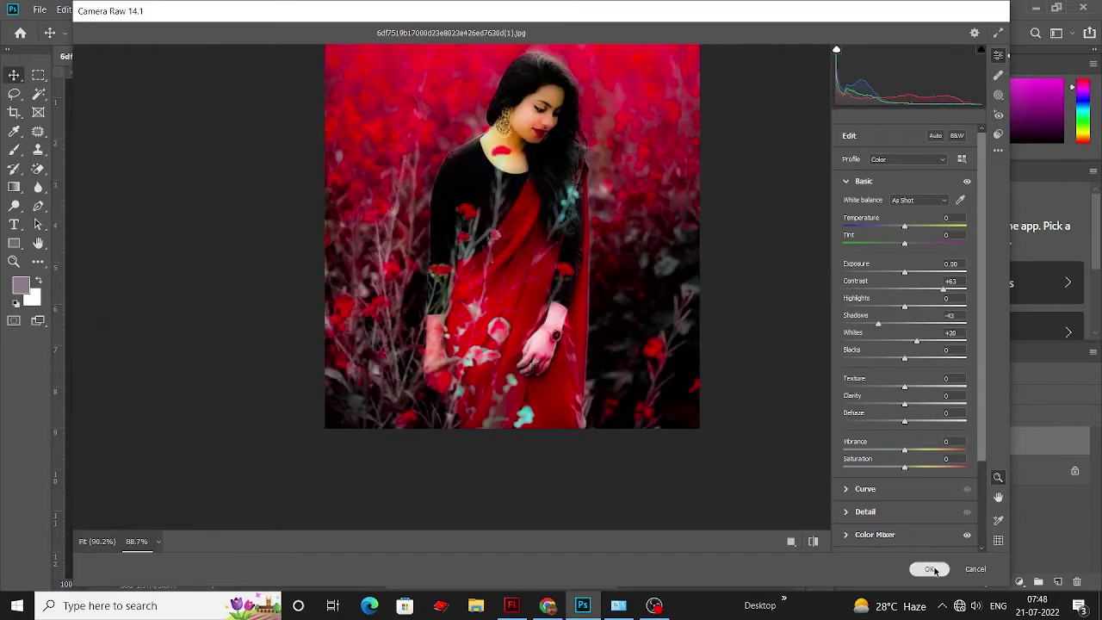
click(929, 569)
click(989, 473)
Duplicate the original Background layer as Background copy 2 and hide the red Background copy.
right_click(994, 478)
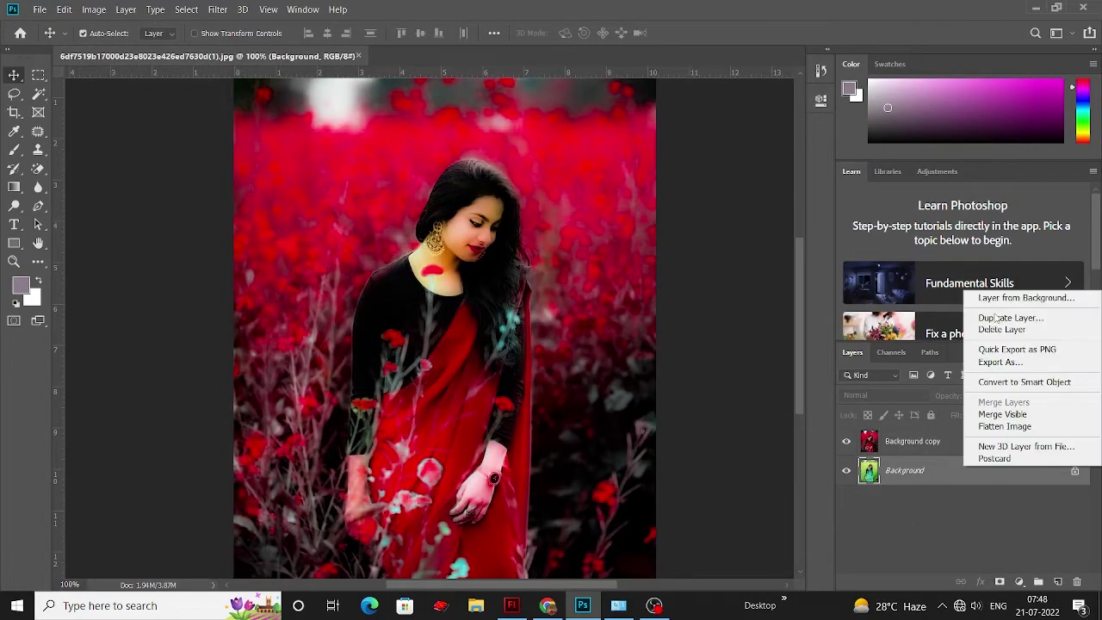
click(990, 386)
key(Return)
click(846, 440)
click(217, 9)
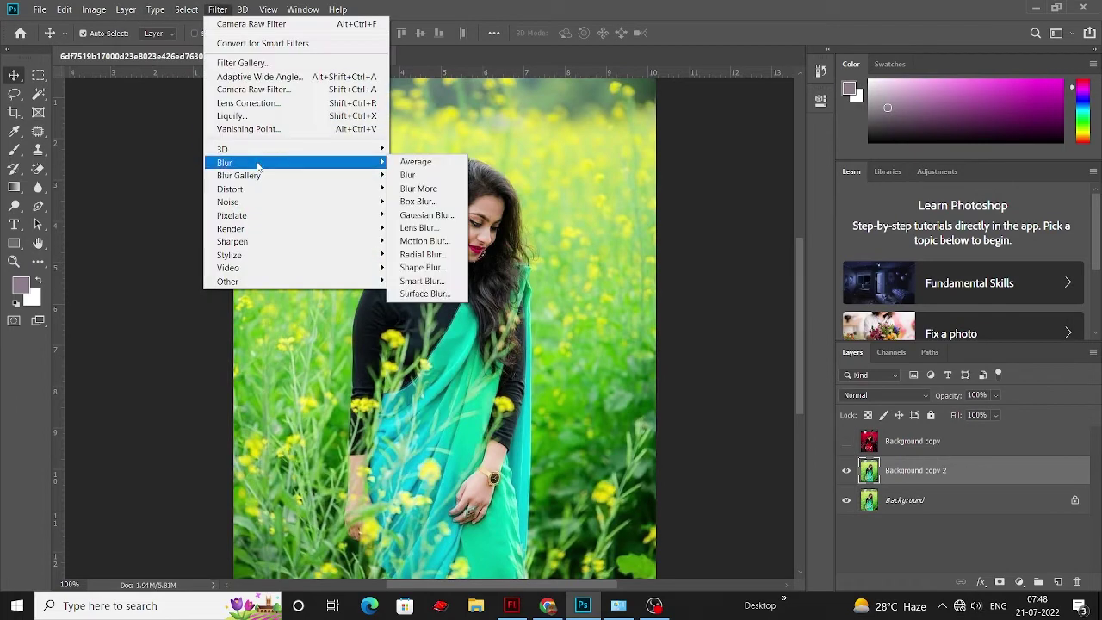
click(217, 9)
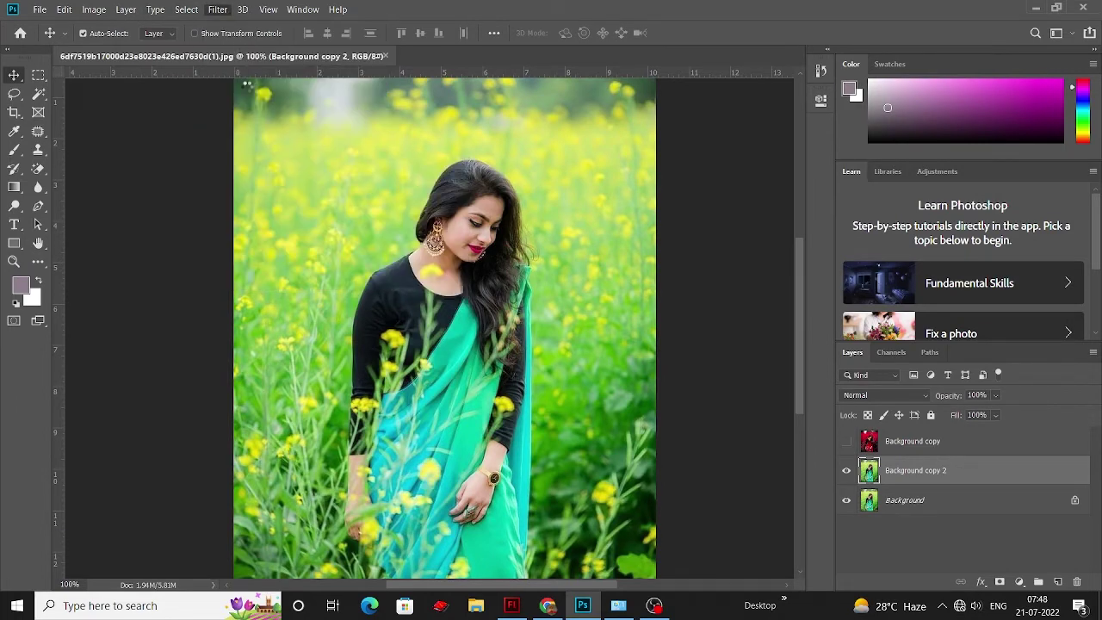
In Camera Raw, set Contrast +43, Texture -69, Clarity -60, Dehaze +39 and Shadows +18.
key(ctrl+shift+a)
drag(904, 290, 932, 291)
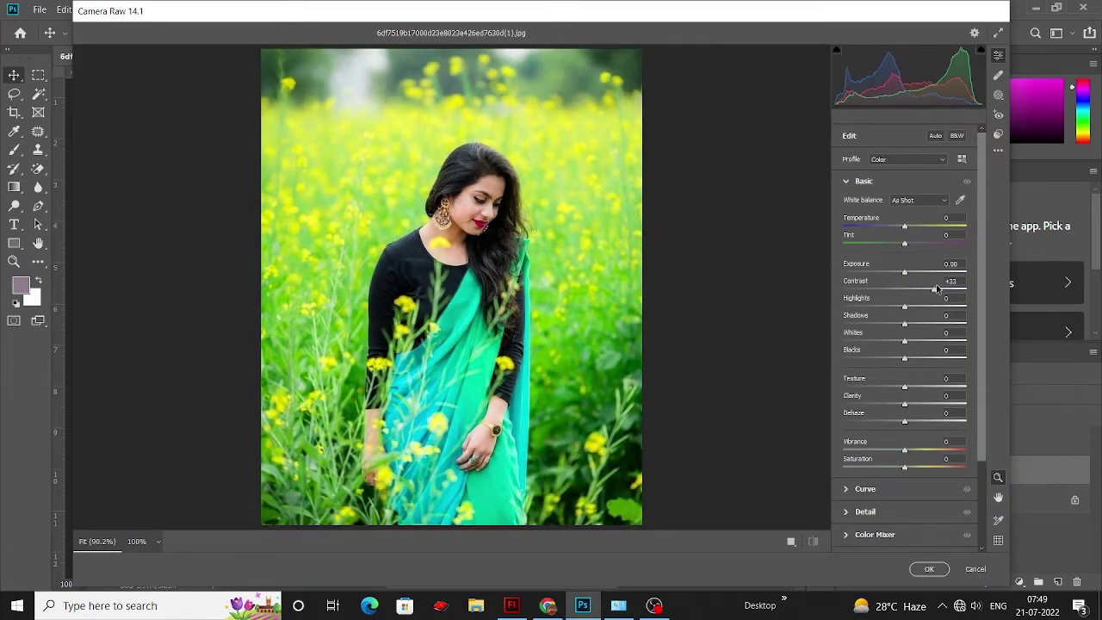
drag(904, 228, 901, 227)
scroll(898, 394, down, 1)
mouse_move(904, 376)
mouse_down()
mouse_move(854, 376)
mouse_move(876, 357)
mouse_move(861, 360)
mouse_up()
scroll(477, 213, up, 3)
drag(904, 394, 928, 393)
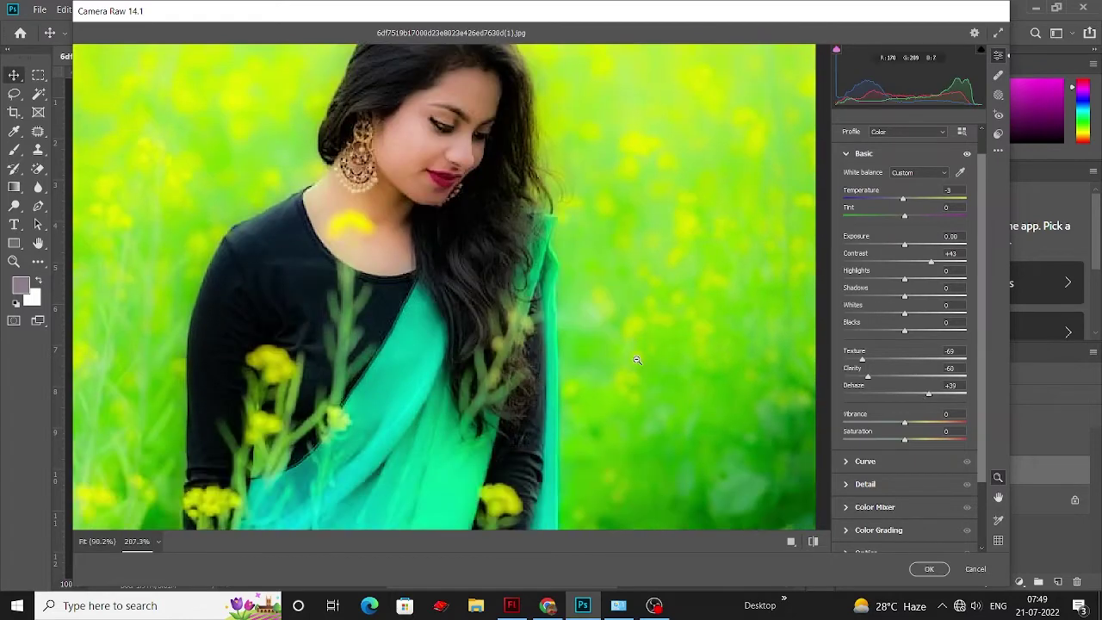
scroll(636, 360, up, 3)
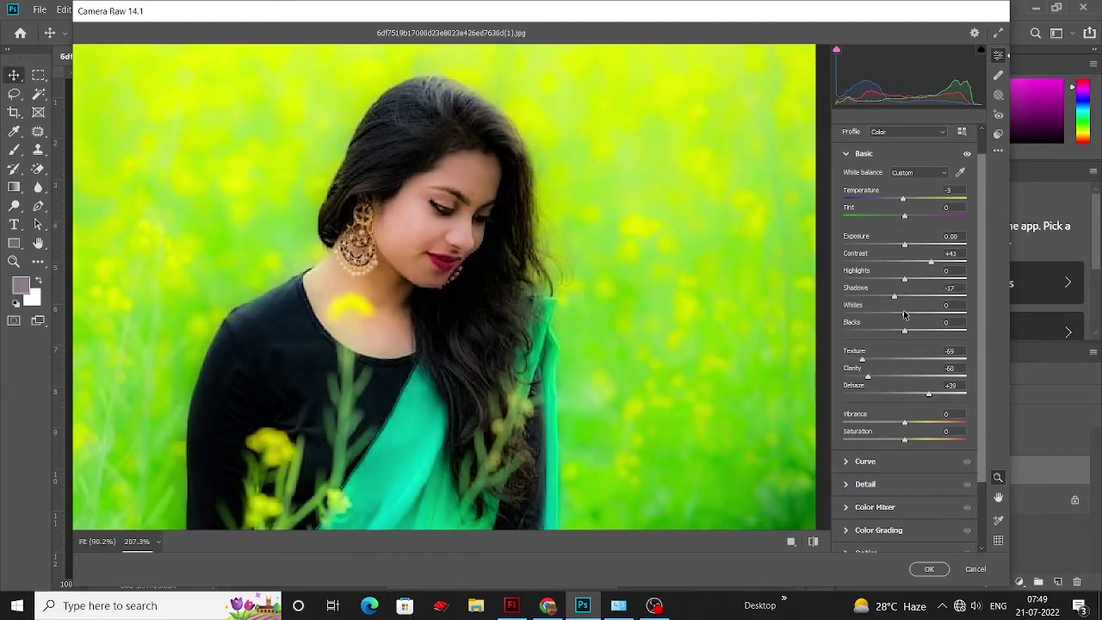
drag(903, 296, 914, 296)
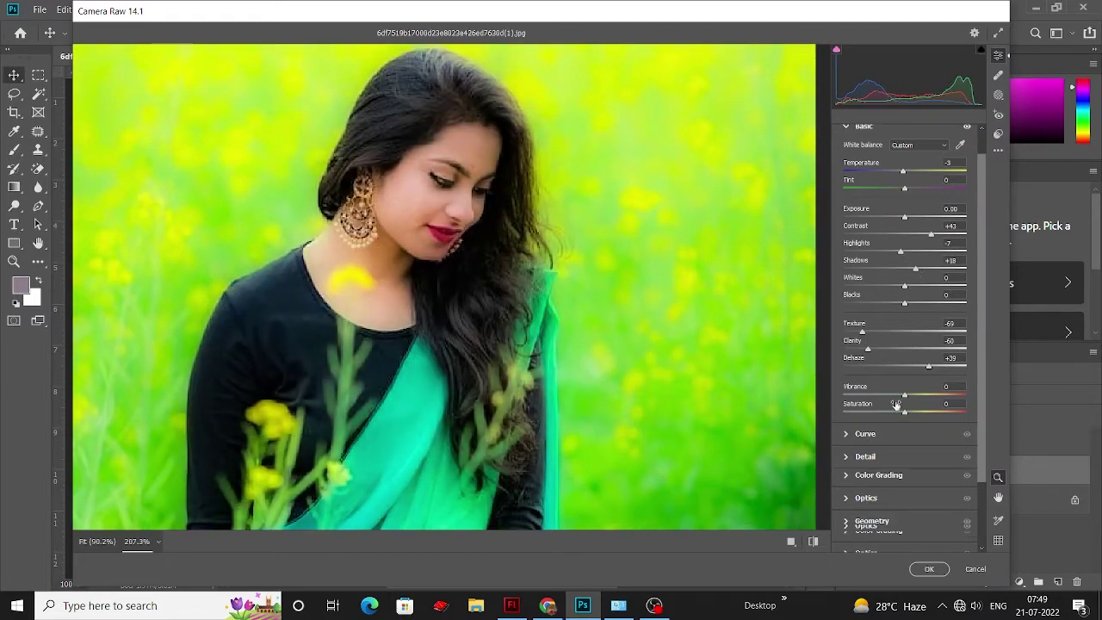
Set Noise Reduction to 31 in Detail and apply the Camera Raw filter.
click(865, 460)
click(847, 517)
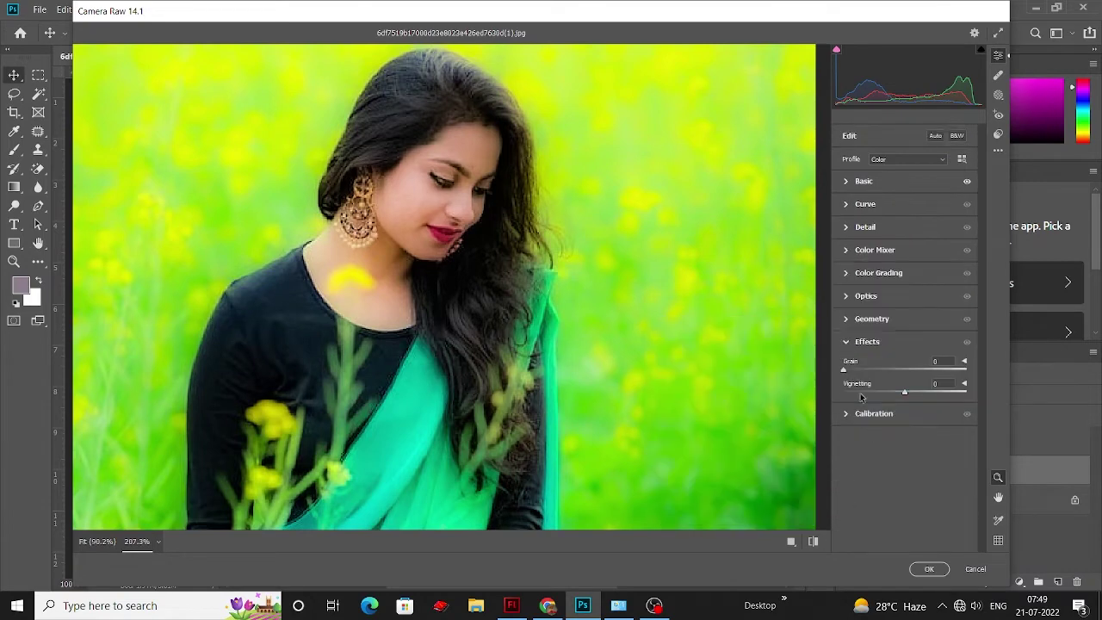
click(844, 229)
key(ctrl+0)
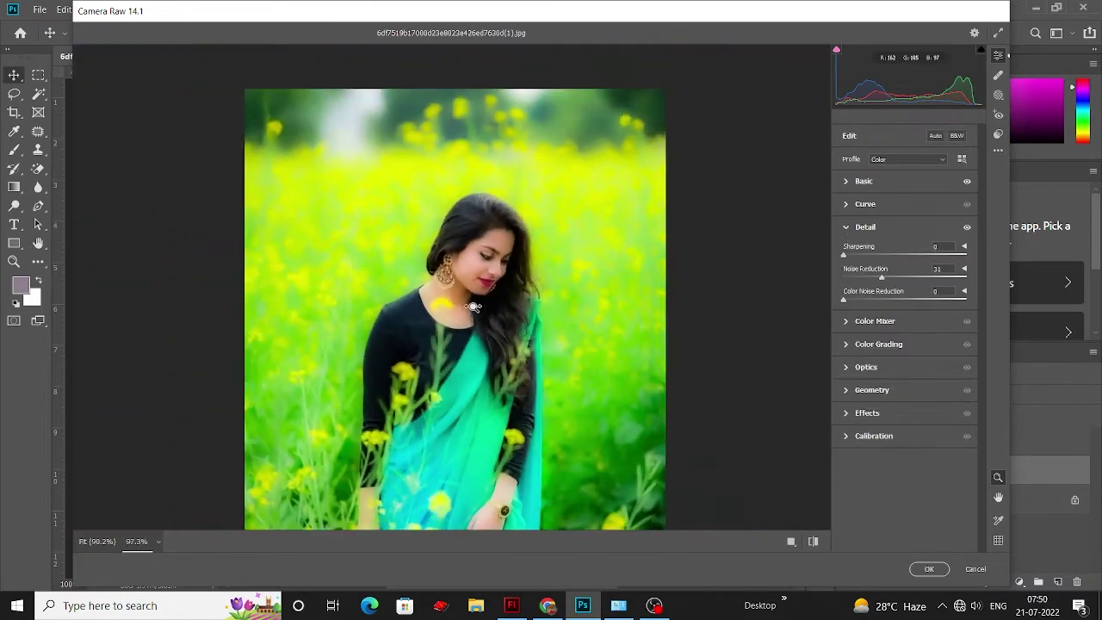
click(928, 568)
Show the red Background copy, add a layer mask, and paint the face and neck with a size-25 brush.
click(953, 443)
click(846, 441)
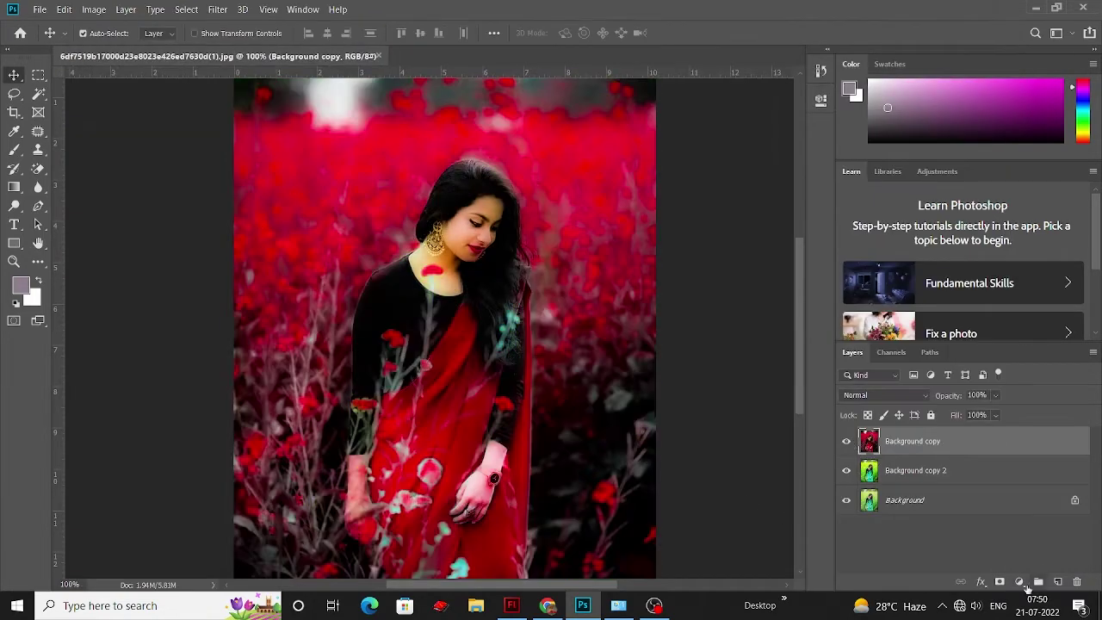
click(999, 582)
scroll(514, 243, up, 2)
scroll(513, 244, up, 1)
key(b)
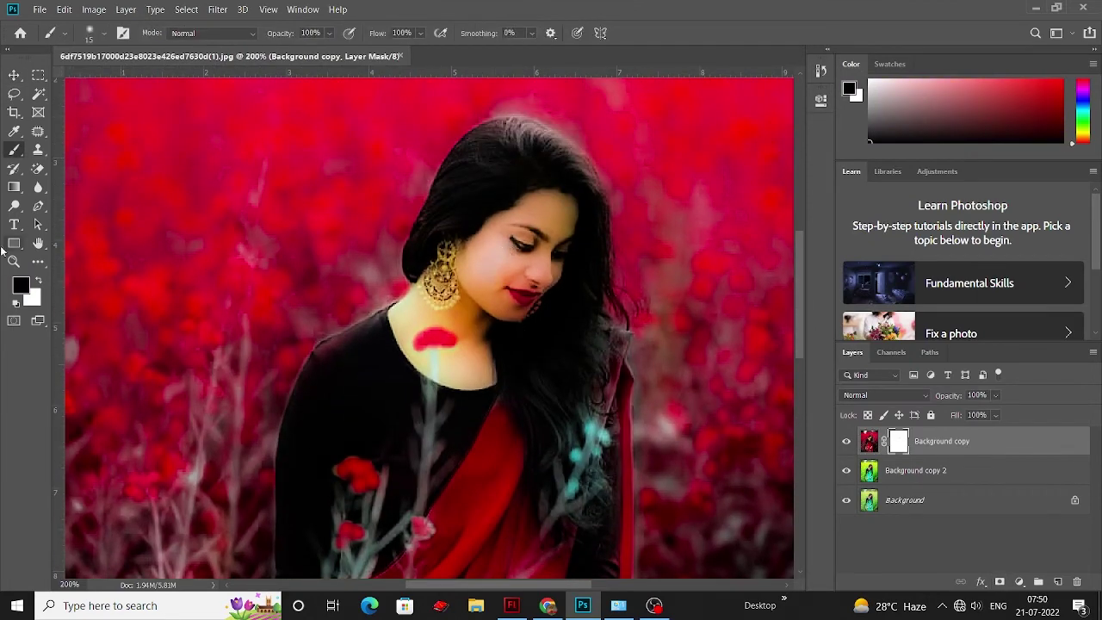
key(bracketright)
drag(521, 220, 541, 228)
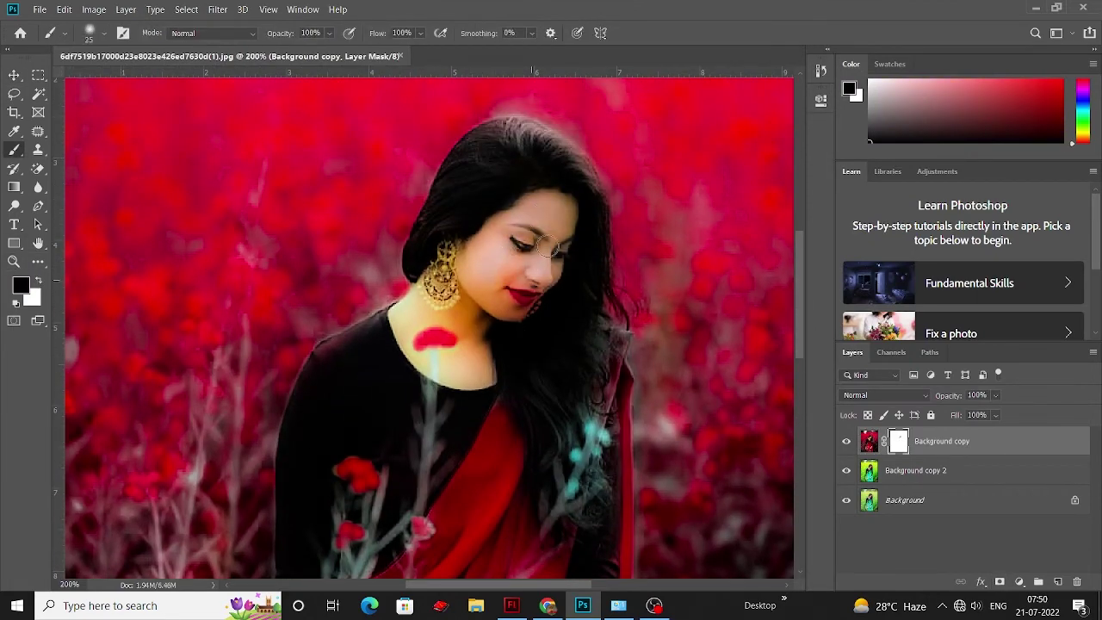
mouse_move(463, 263)
mouse_down()
mouse_move(404, 323)
mouse_move(555, 206)
mouse_up()
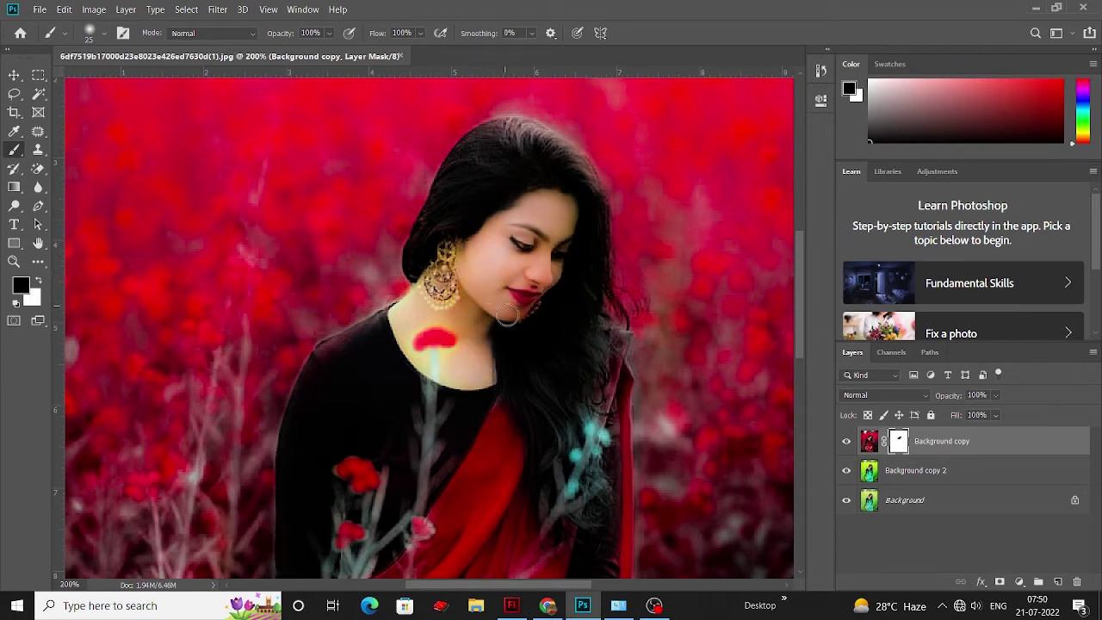
Move down to the hands, resizing the mask brush between 9 and 15.
scroll(510, 242, down, 2)
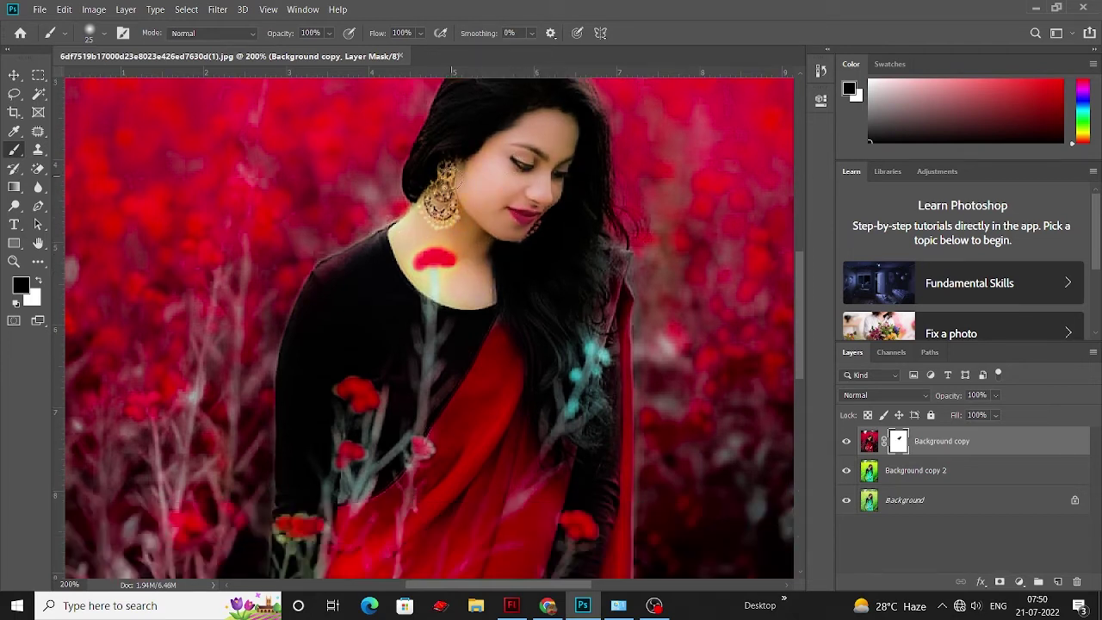
scroll(452, 174, down, 2)
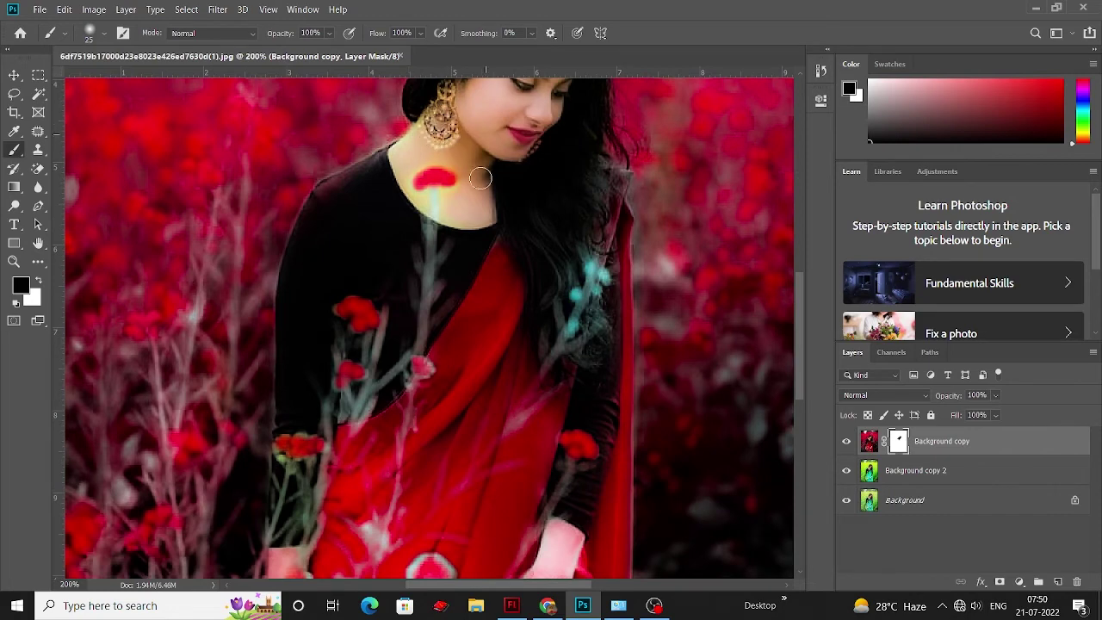
scroll(450, 163, down, 4)
scroll(501, 243, down, 3)
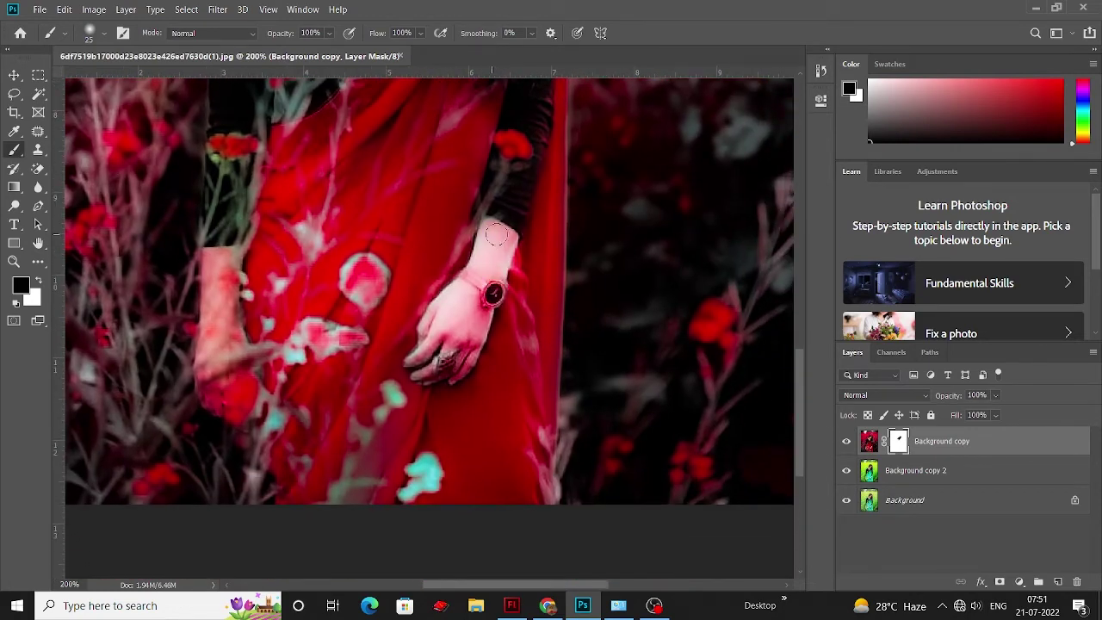
scroll(475, 294, up, 1)
key(bracketleft)
key(bracketleft)
key(bracketleft)
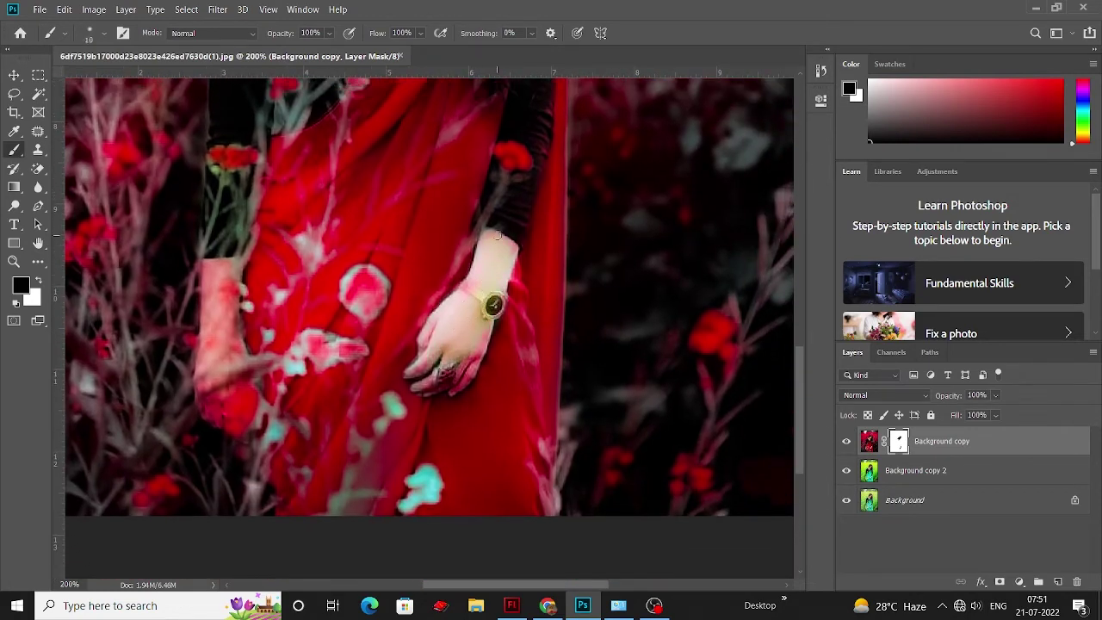
scroll(428, 351, down, 1)
key(bracketleft)
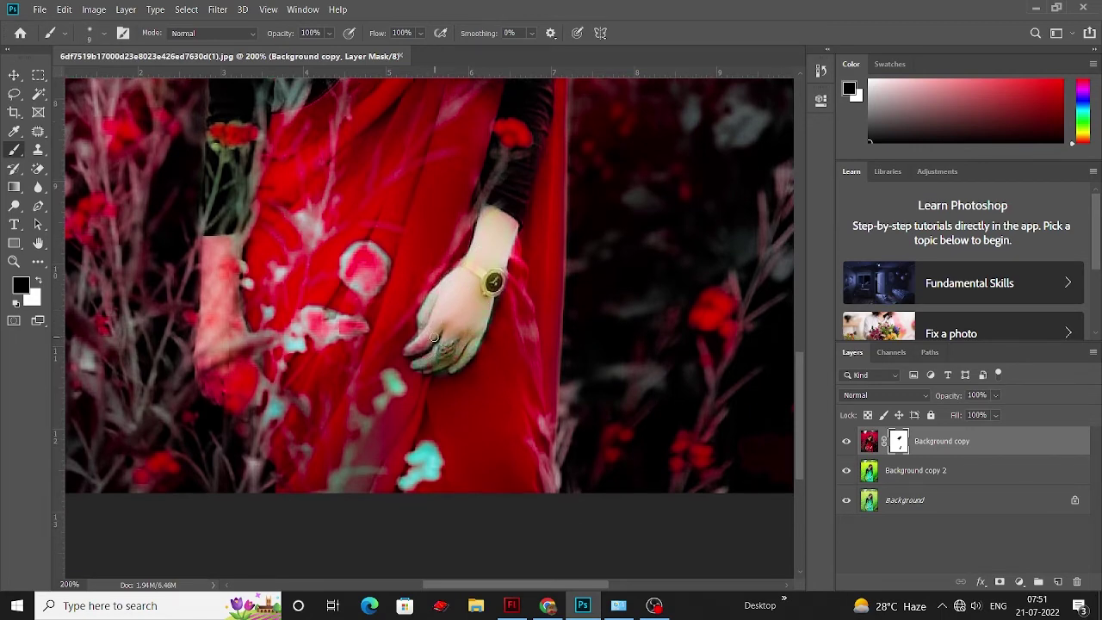
key(bracketright)
key(bracketright)
scroll(387, 295, left, 5)
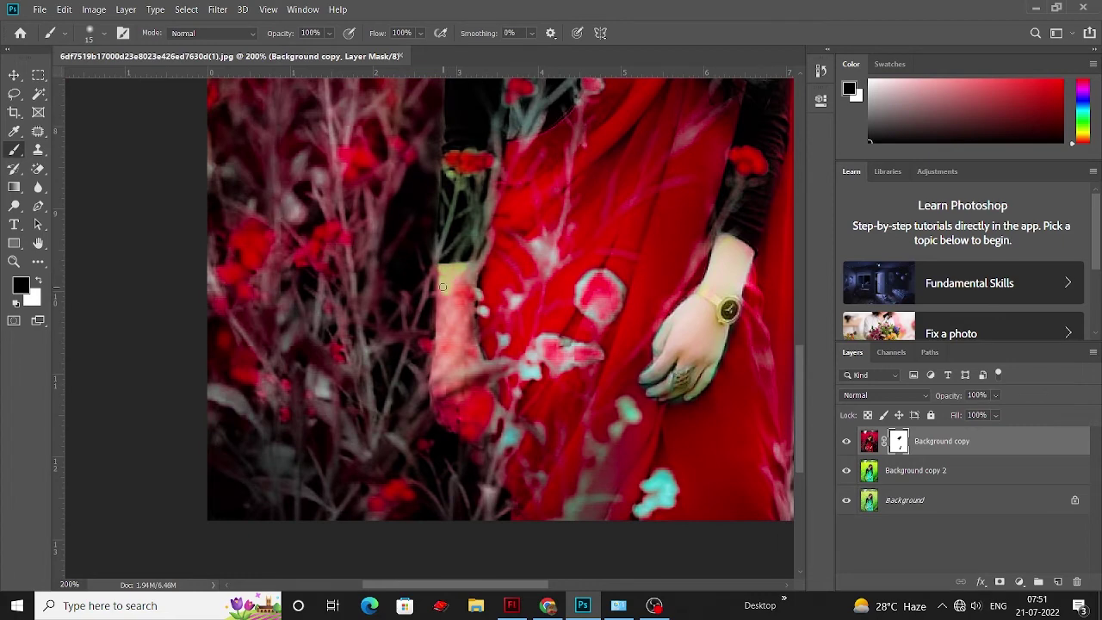
scroll(442, 287, down, 1)
key(bracketleft)
key(bracketleft)
scroll(477, 359, down, 1)
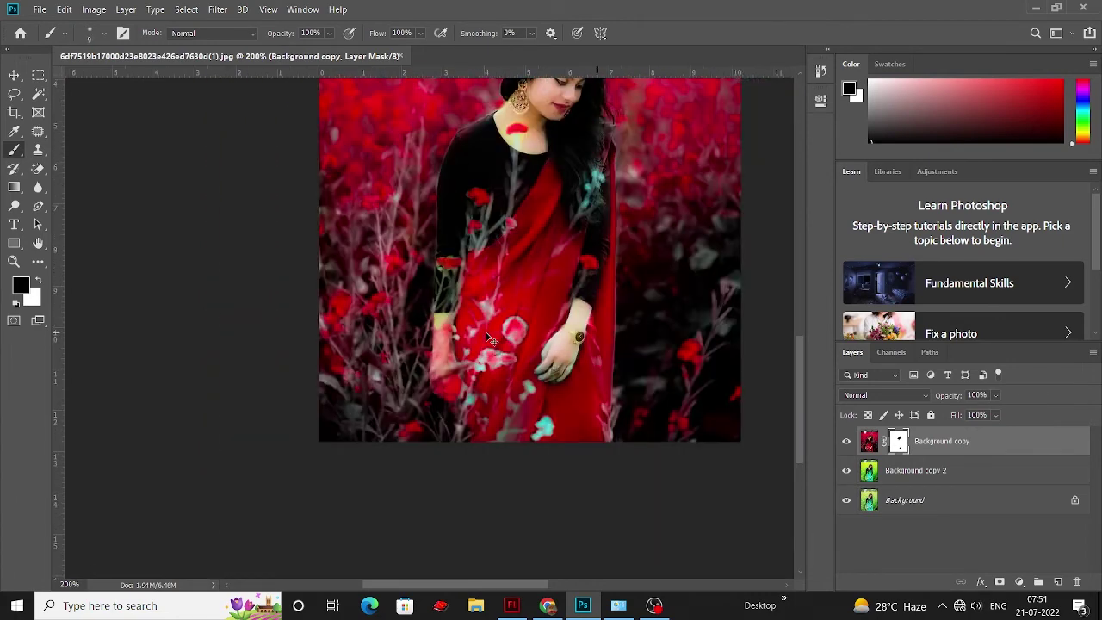
scroll(490, 339, down, 2)
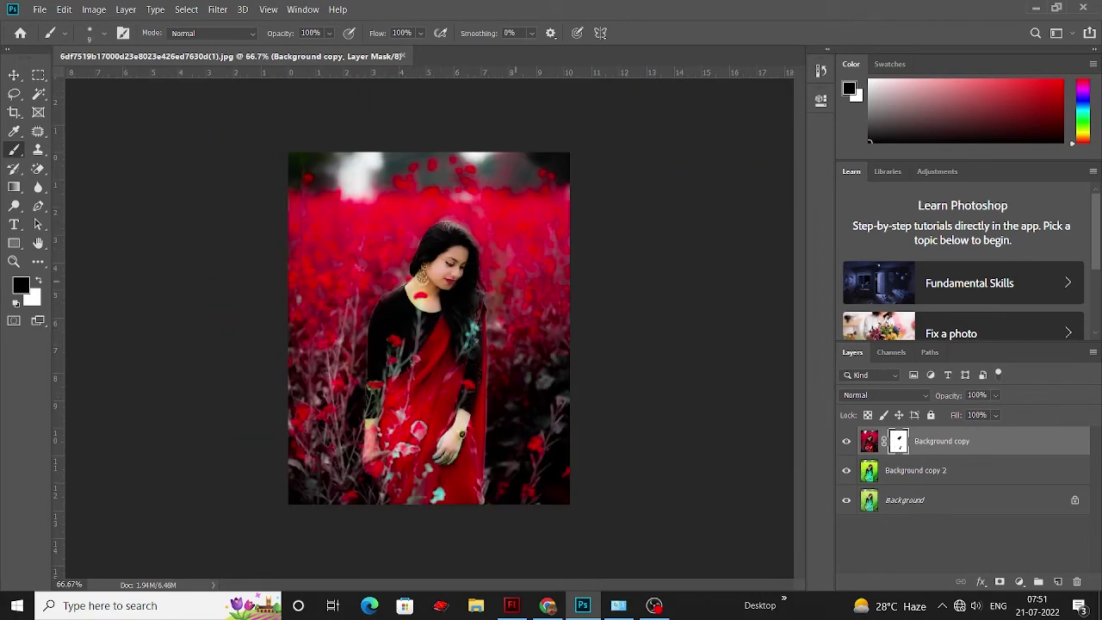
Set the brush smoothing to 100% and zoom the image to 100%.
drag(529, 33, 602, 50)
key(ctrl+plus)
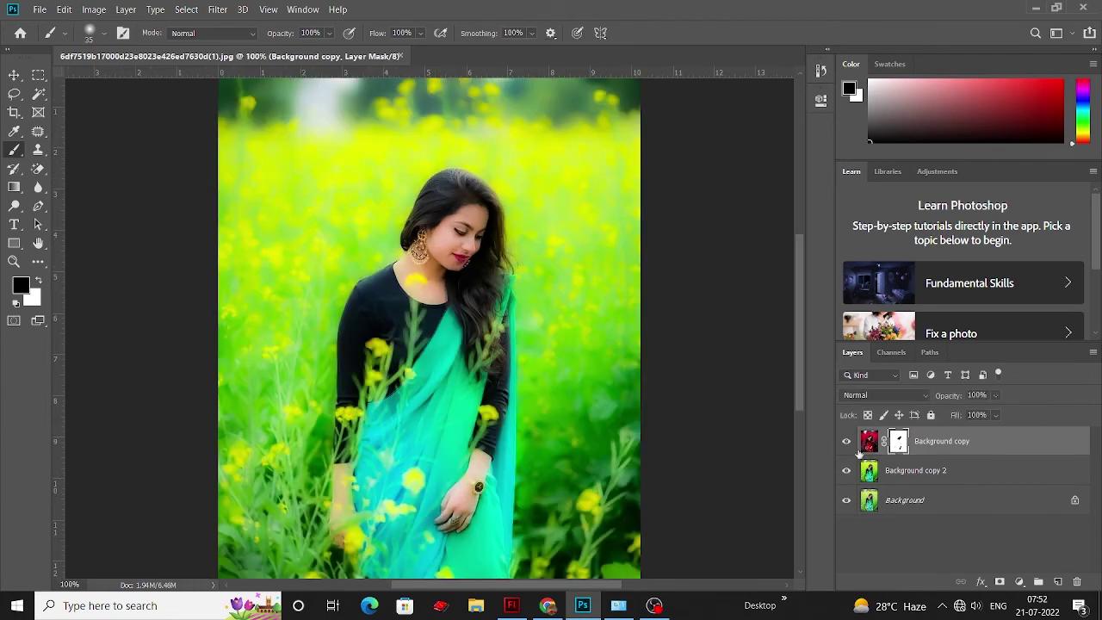